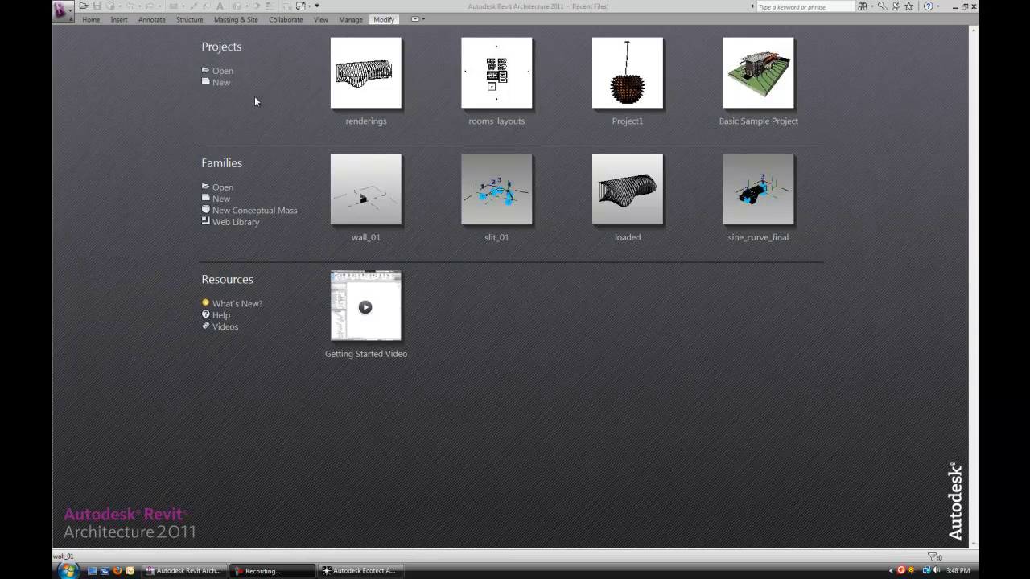
# Step: Create a new conceptual mass family
pyautogui.click(241, 212)
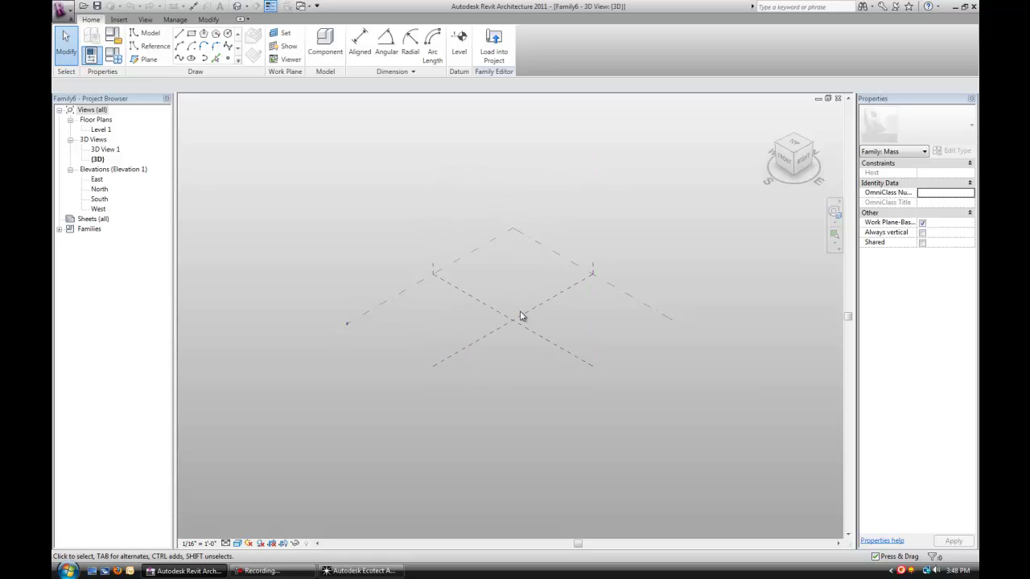
pyautogui.scroll(3, 501, 308)
pyautogui.scroll(-2, 507, 319)
pyautogui.moveTo(507, 322); pyautogui.dragTo(475, 278, button='middle')
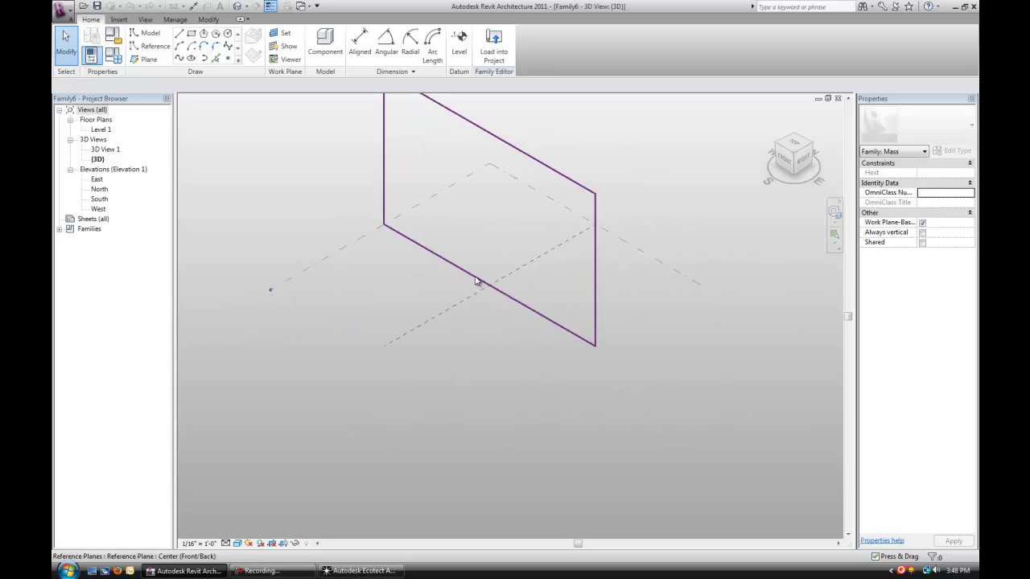
# Step: Draw a straight model line about 46' long on Level 1, along the reference plane perpendicular to Center (Front/Back)
pyautogui.click(151, 35)
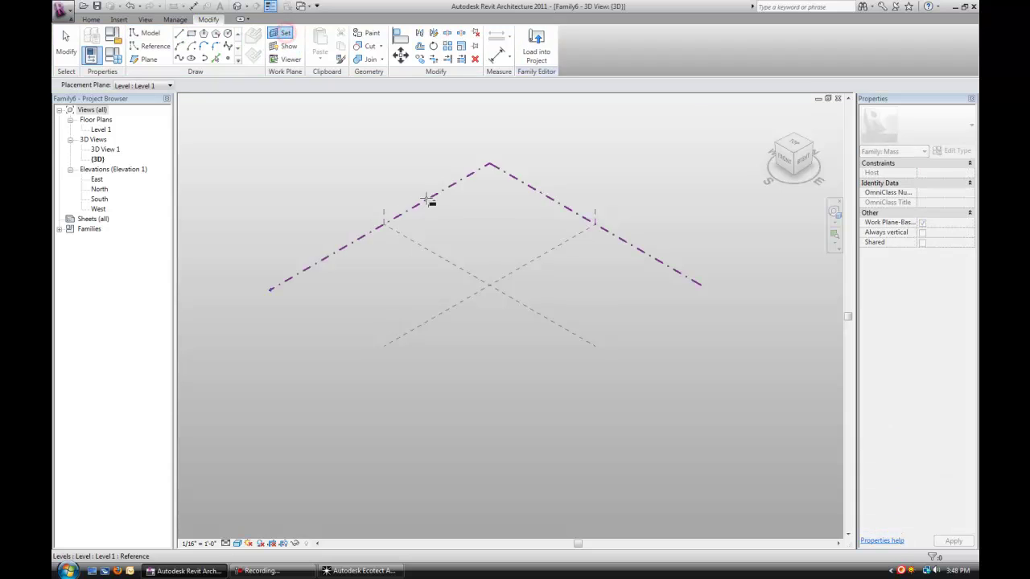
pyautogui.click(431, 198)
pyautogui.scroll(2, 451, 309)
pyautogui.scroll(1, 449, 311)
pyautogui.click(469, 297)
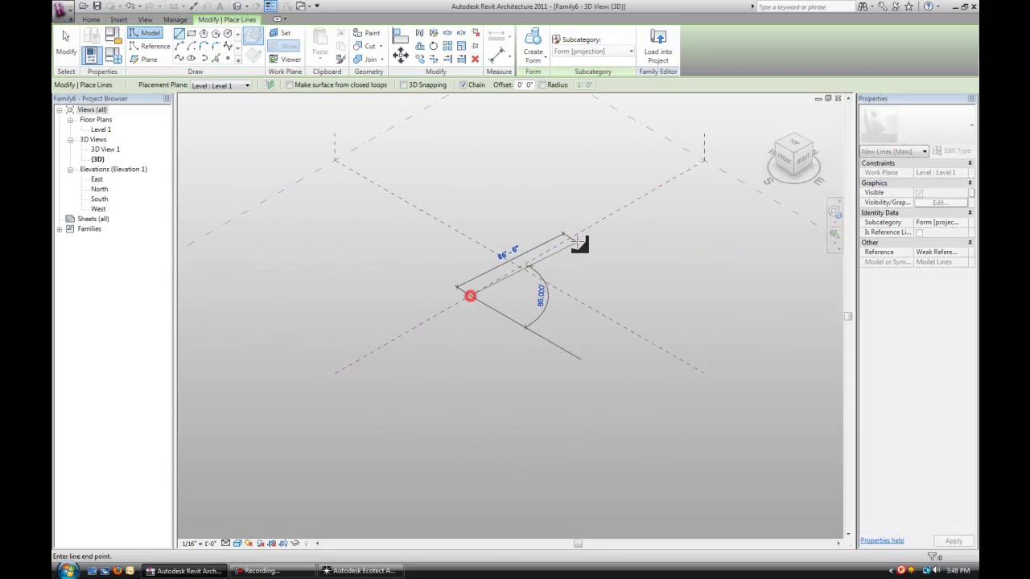
pyautogui.scroll(2, 576, 232)
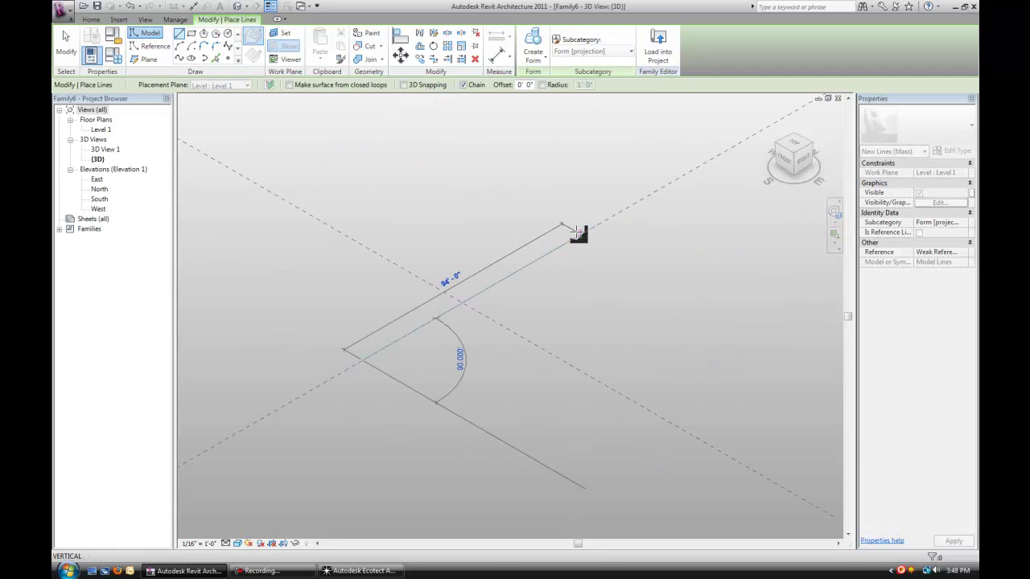
pyautogui.click(471, 299)
pyautogui.press('Escape')
pyautogui.press('Escape')
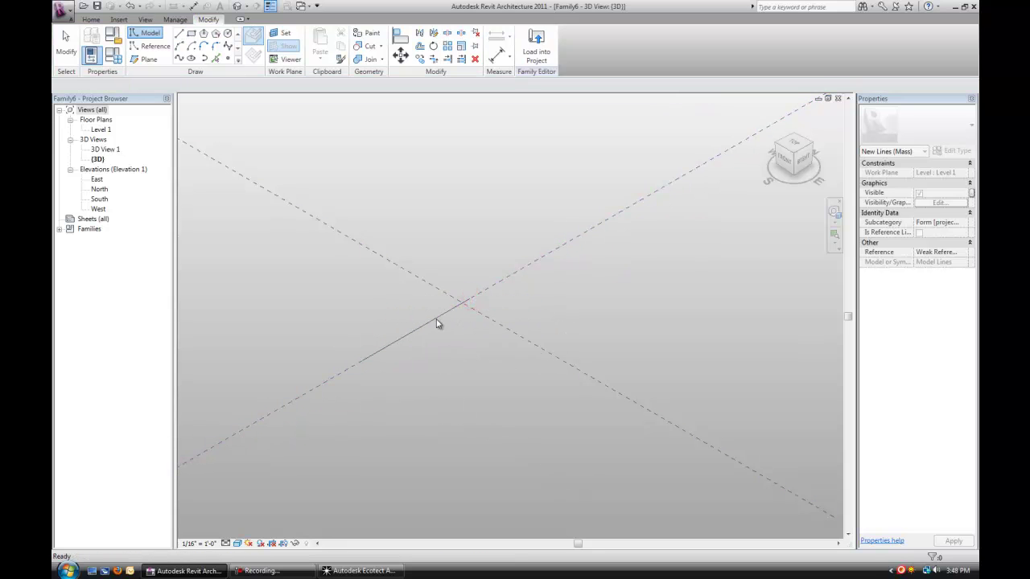
# Step: Create a solid form from the model line to make a vertical surface
pyautogui.click(436, 322)
pyautogui.click(533, 57)
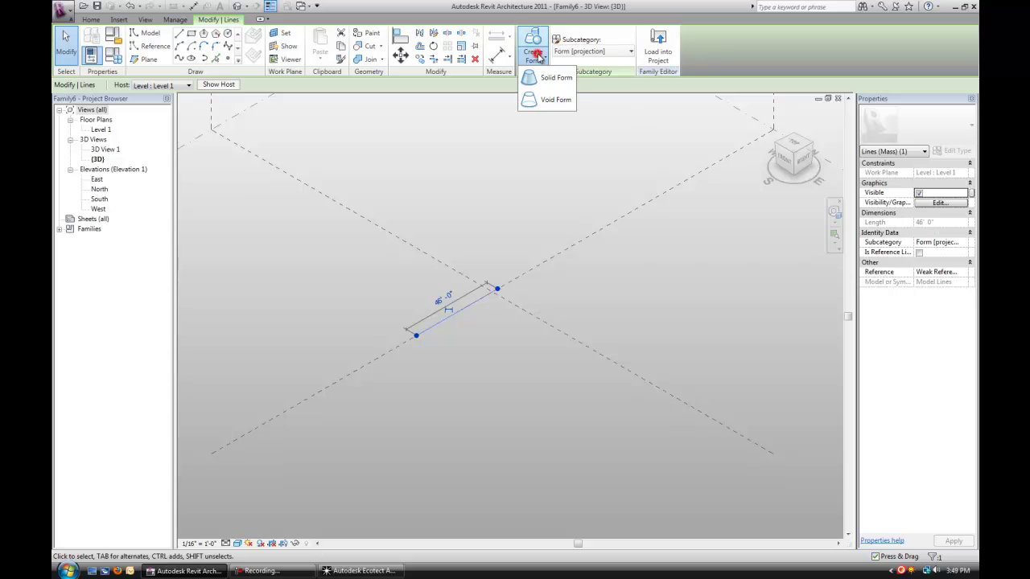
pyautogui.click(550, 78)
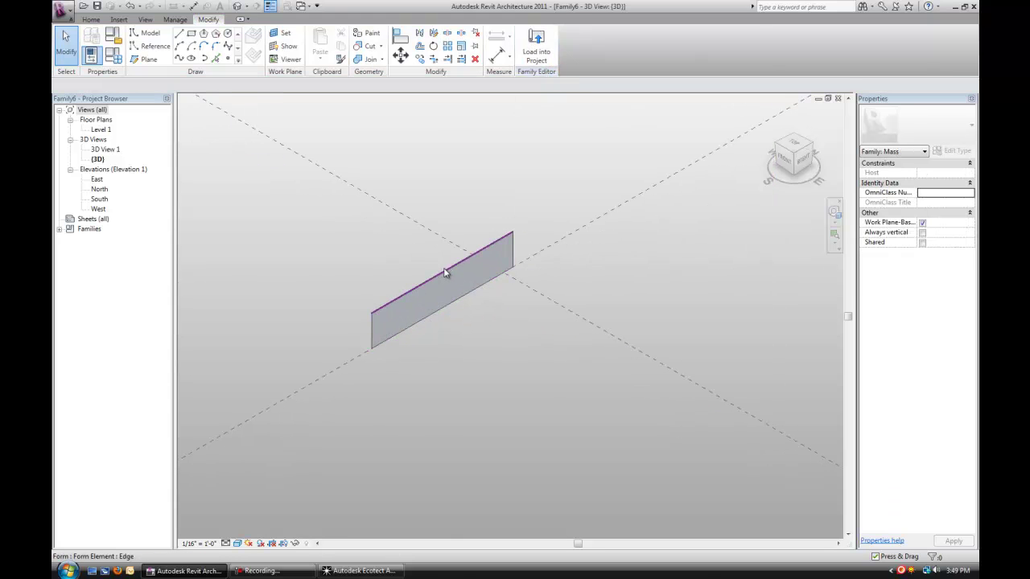
# Step: Set the vertical surface's height to 25' from its upper edge
pyautogui.click(445, 269)
pyautogui.click(340, 343)
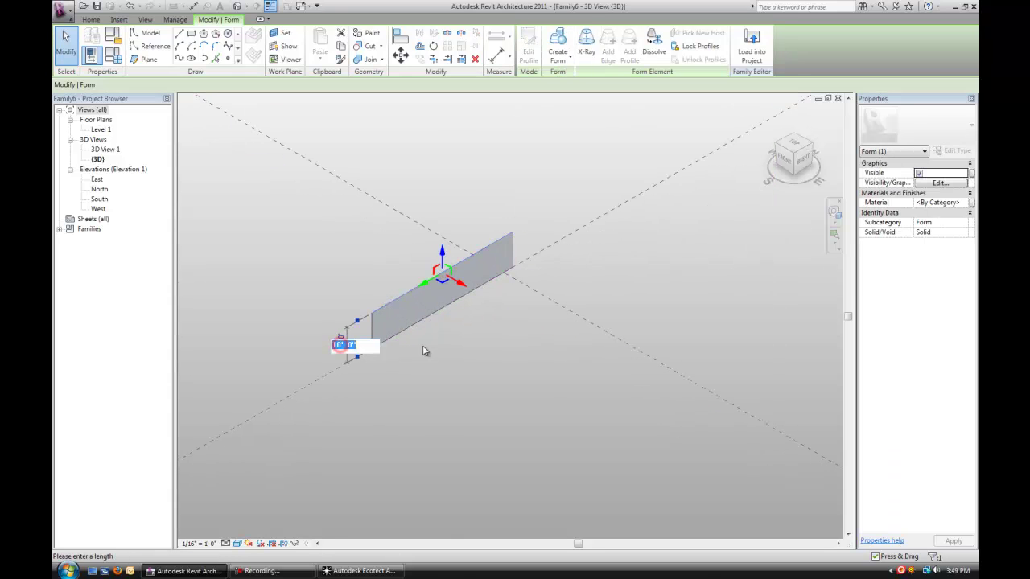
pyautogui.write('25')
pyautogui.press('Return')
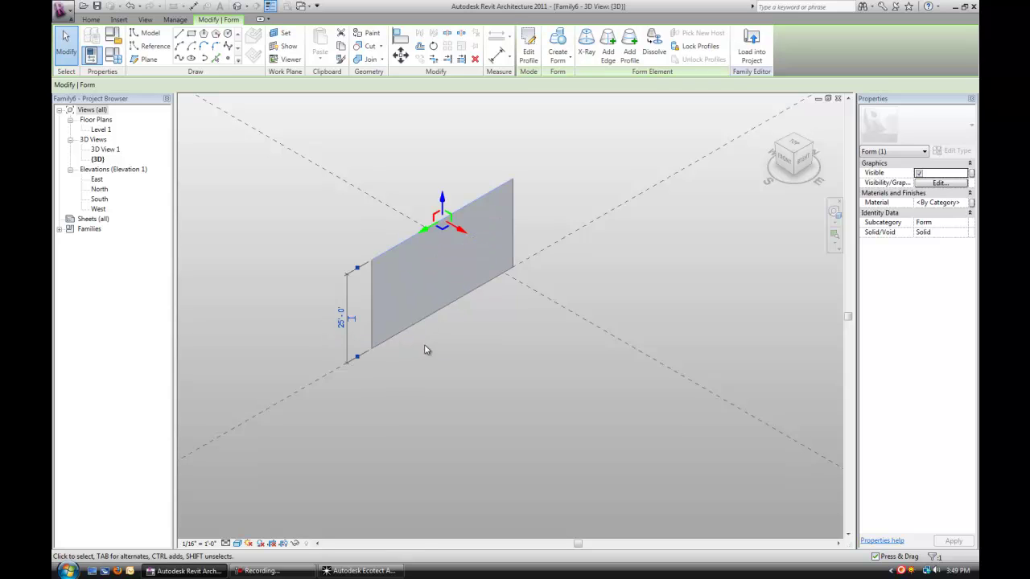
pyautogui.press('Escape')
# Step: Divide the vertical surface into a UV grid
pyautogui.click(430, 274)
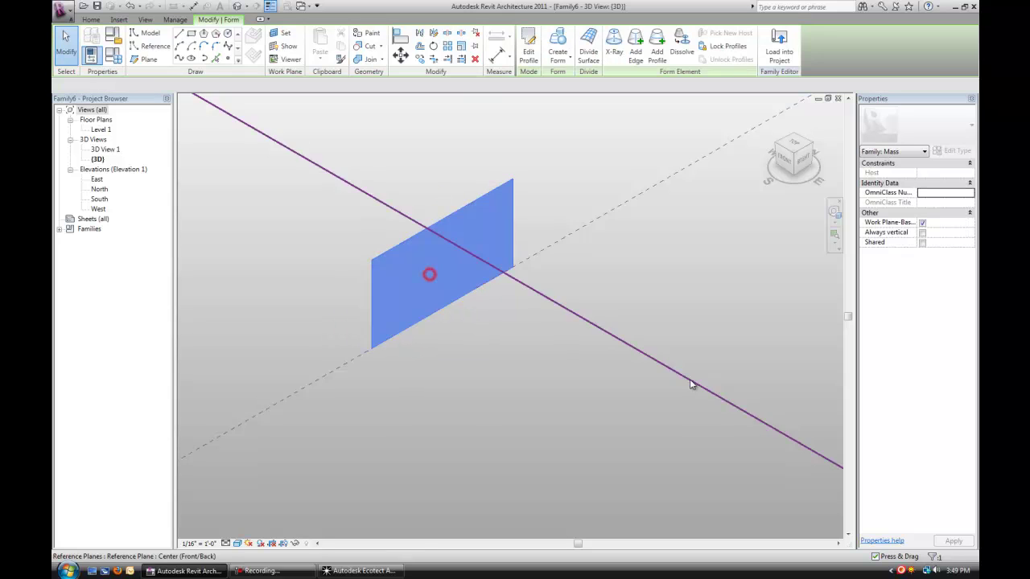
pyautogui.click(590, 45)
pyautogui.scroll(3, 506, 265)
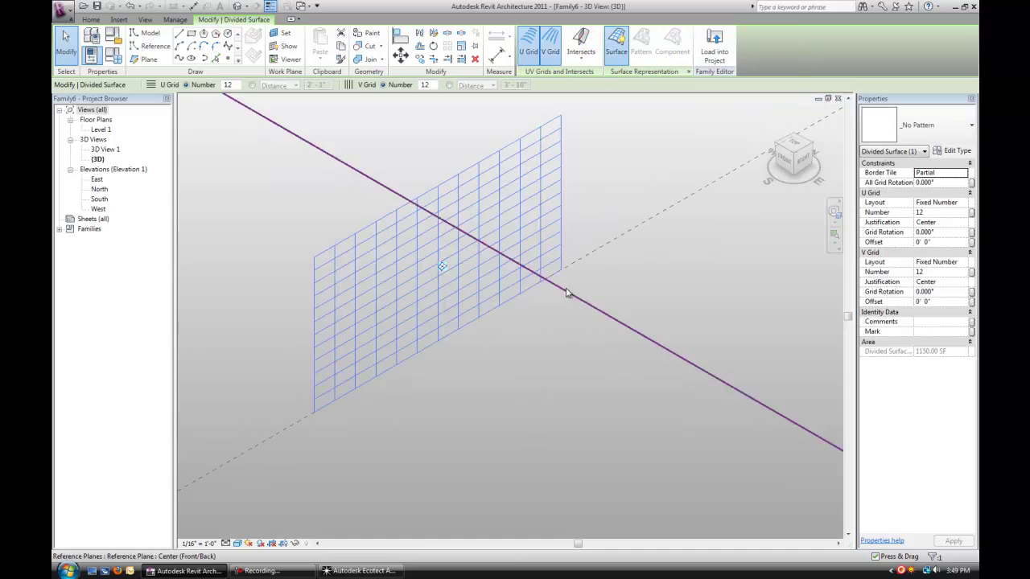
pyautogui.scroll(-1, 518, 323)
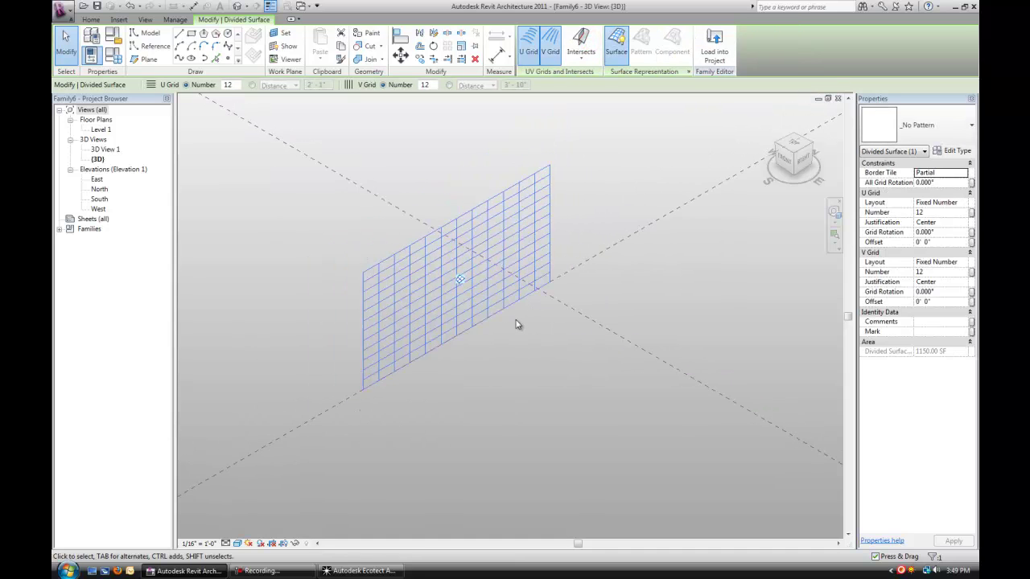
pyautogui.scroll(1, 469, 294)
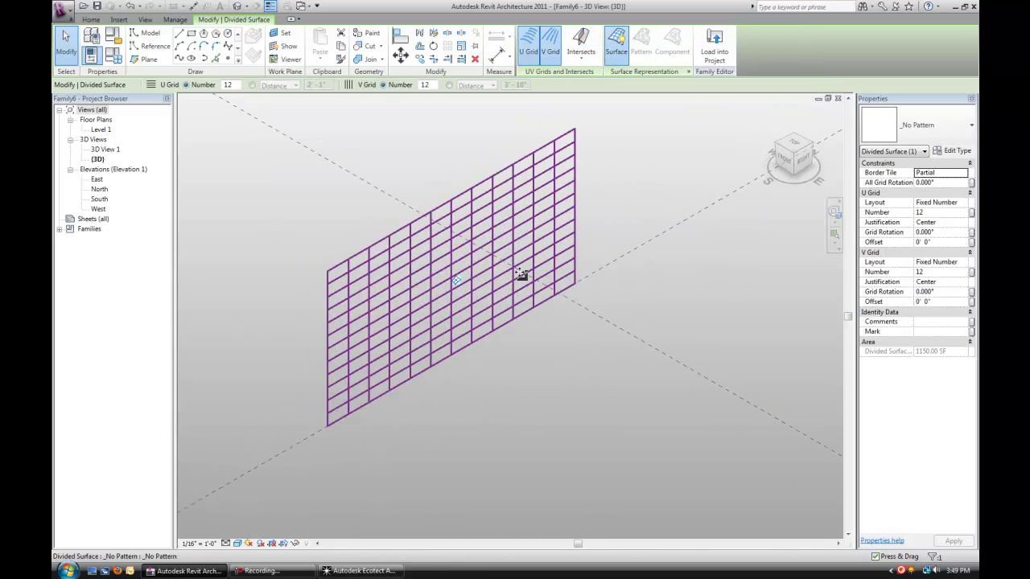
pyautogui.scroll(-1, 518, 288)
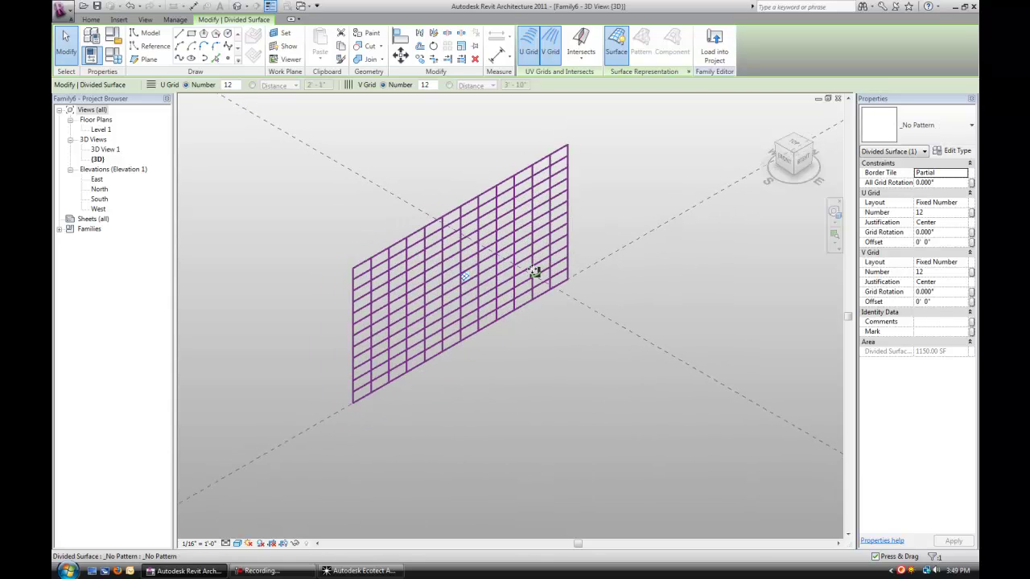
pyautogui.press('Escape')
# Step: Set both the U Grid and V Grid numbers of the divided surface to 36
pyautogui.click(429, 272)
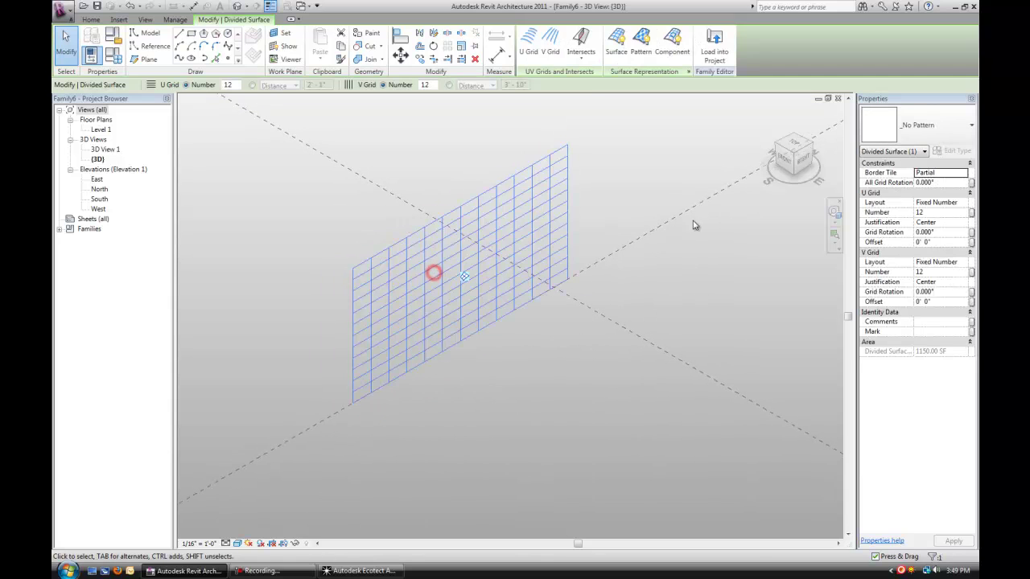
pyautogui.click(932, 212)
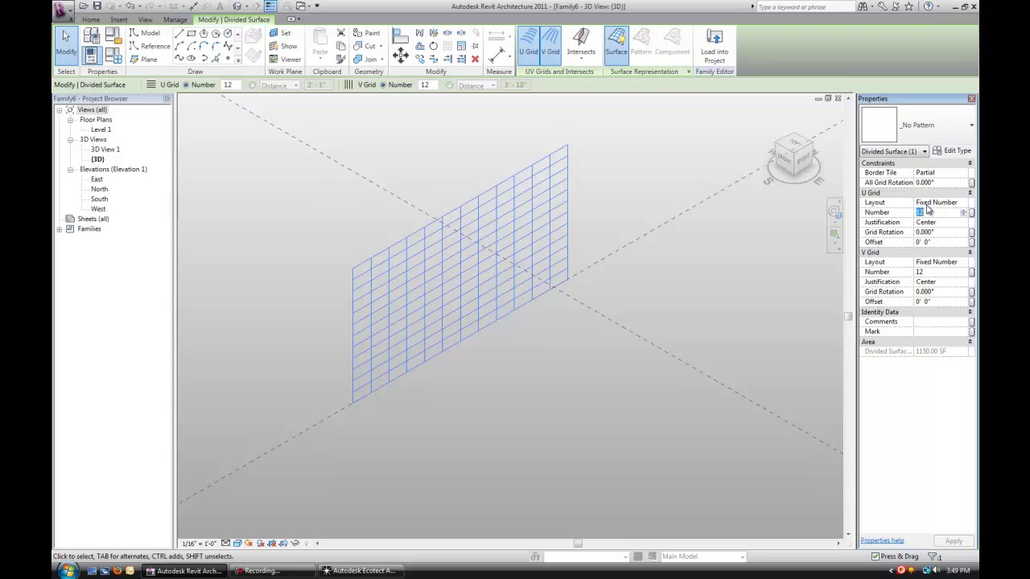
pyautogui.write('36')
pyautogui.click(932, 272)
pyautogui.write('36')
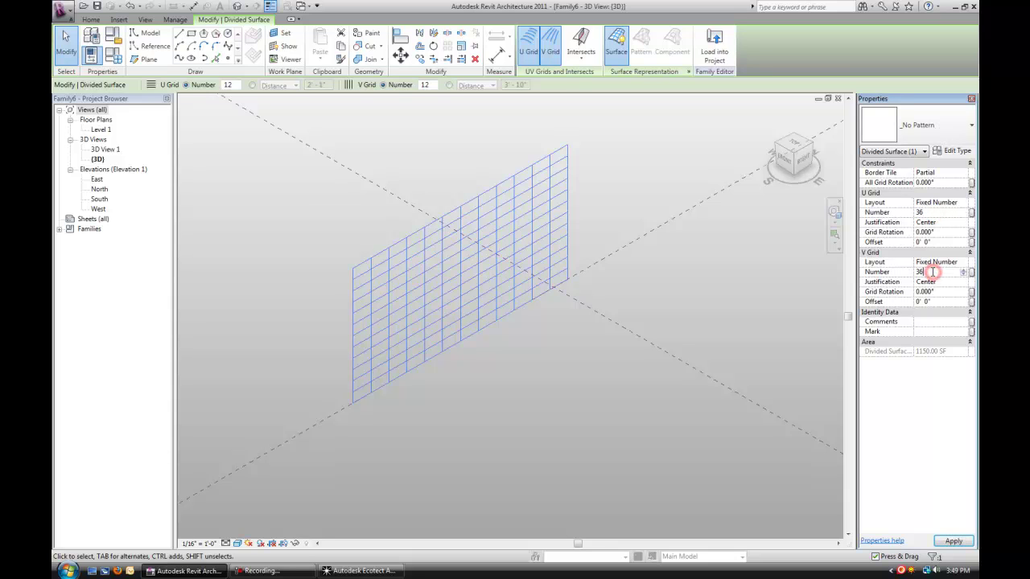
pyautogui.click(952, 542)
pyautogui.click(623, 205)
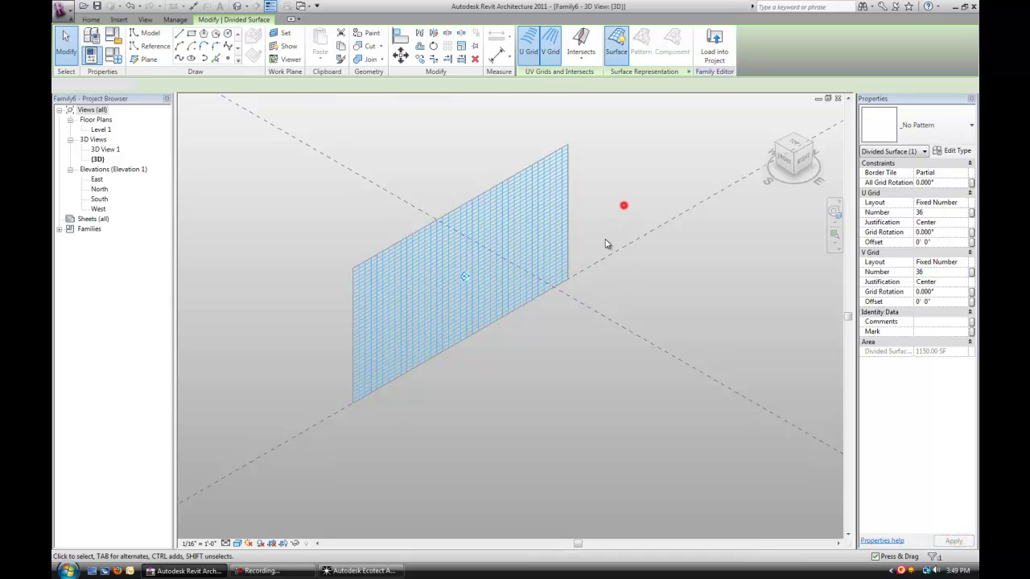
# Step: Turn on the display of nodes in the divided surface's Surface Representation settings
pyautogui.click(463, 286)
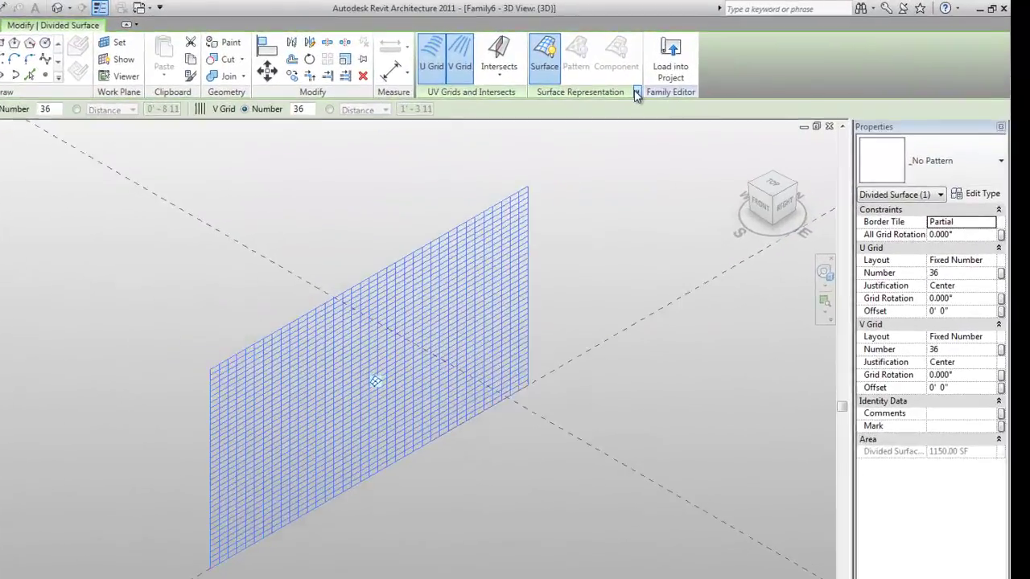
pyautogui.click(636, 93)
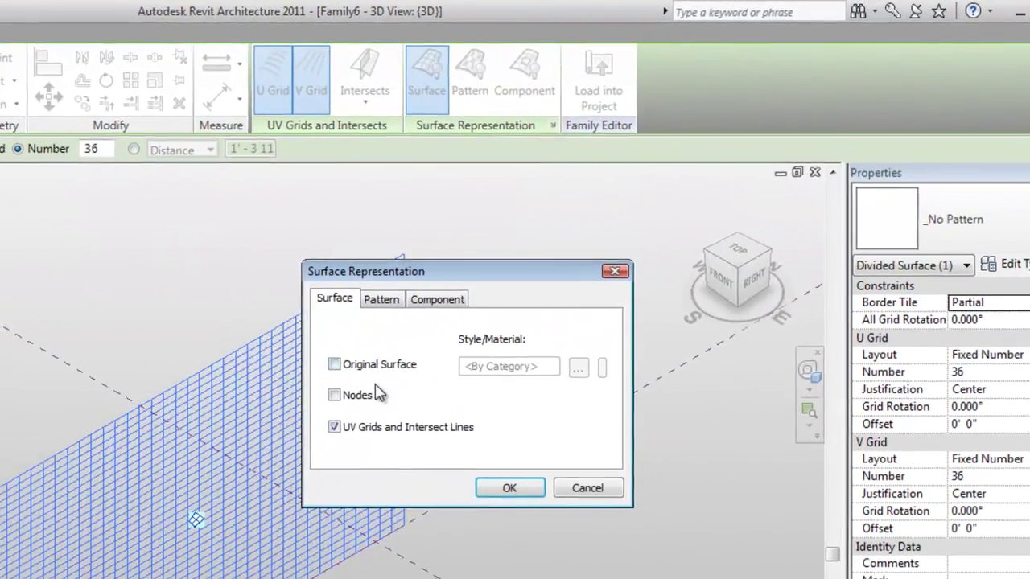
pyautogui.click(477, 289)
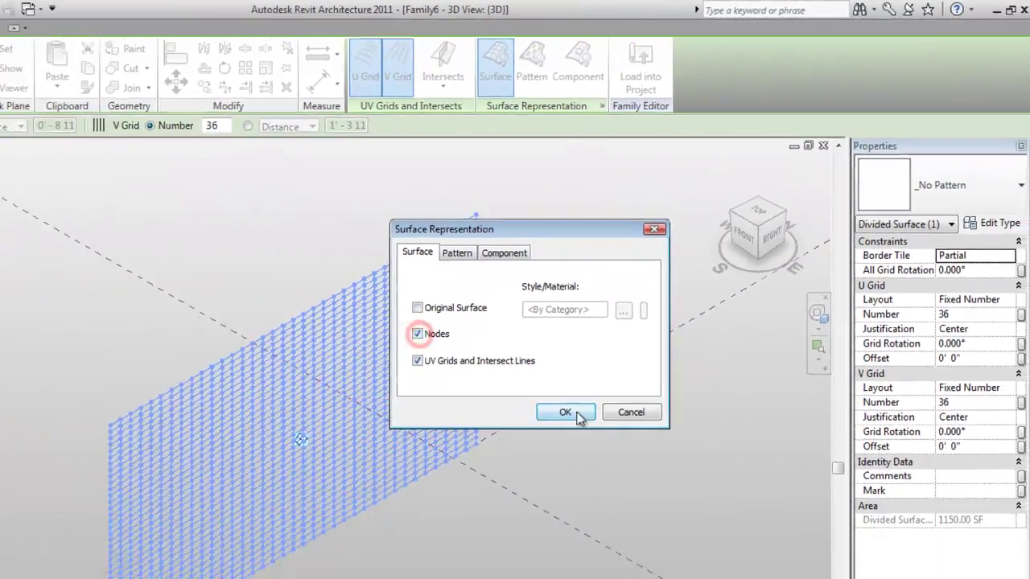
pyautogui.click(577, 414)
pyautogui.click(543, 398)
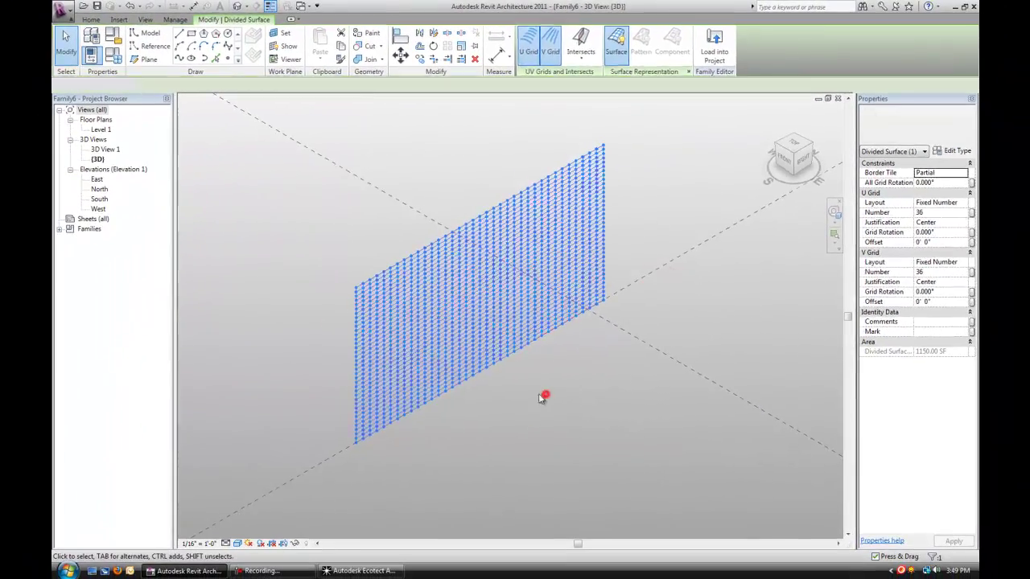
pyautogui.scroll(2, 329, 350)
pyautogui.scroll(-1, 522, 372)
pyautogui.moveTo(521, 372); pyautogui.dragTo(465, 367, button='middle')
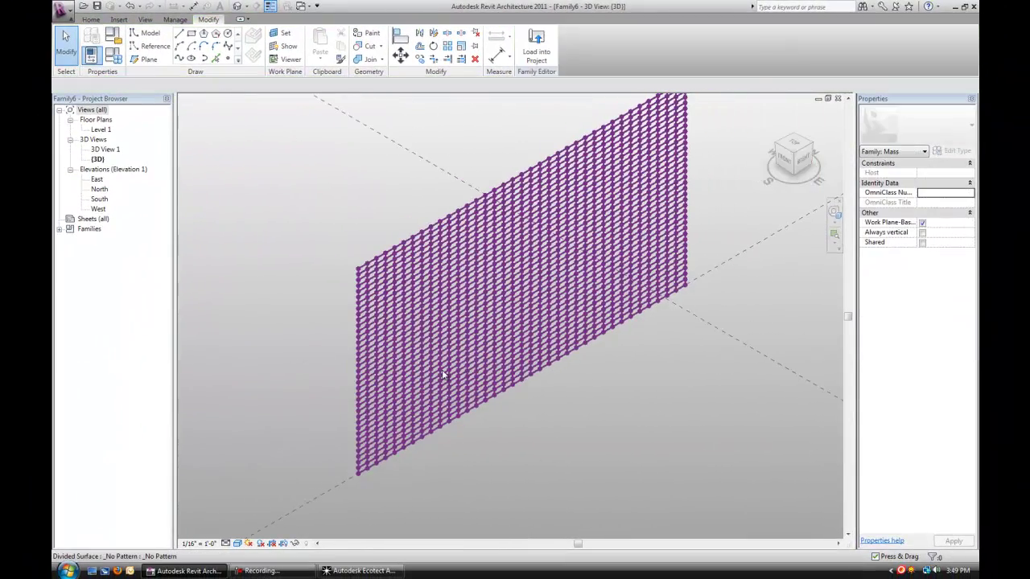
pyautogui.scroll(-1, 480, 310)
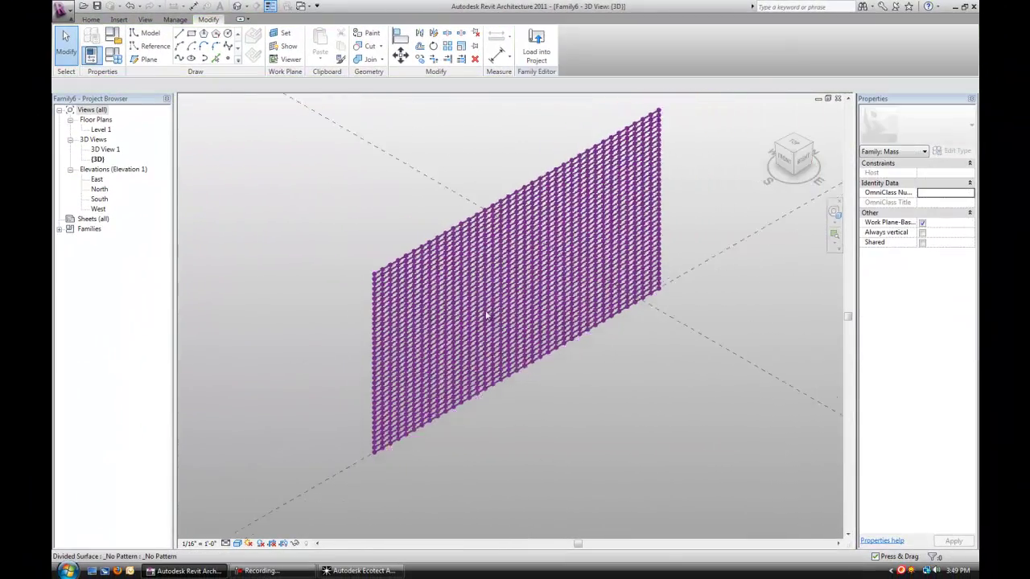
pyautogui.moveTo(512, 302); pyautogui.dragTo(487, 315, button='middle')
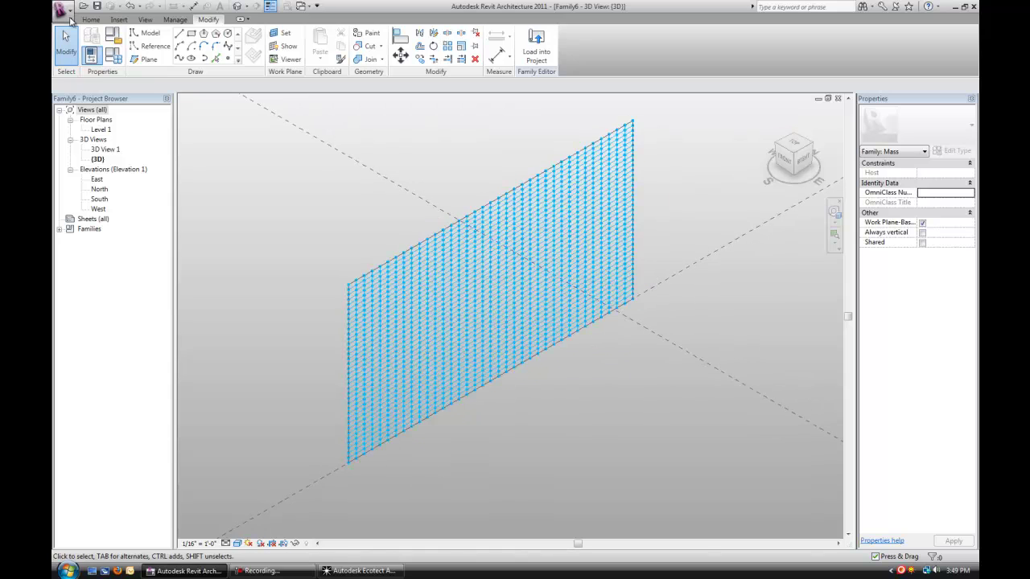
# Step: Create a new family from the Adaptive Component.rft template in the Conceptual Mass folder
pyautogui.click(66, 13)
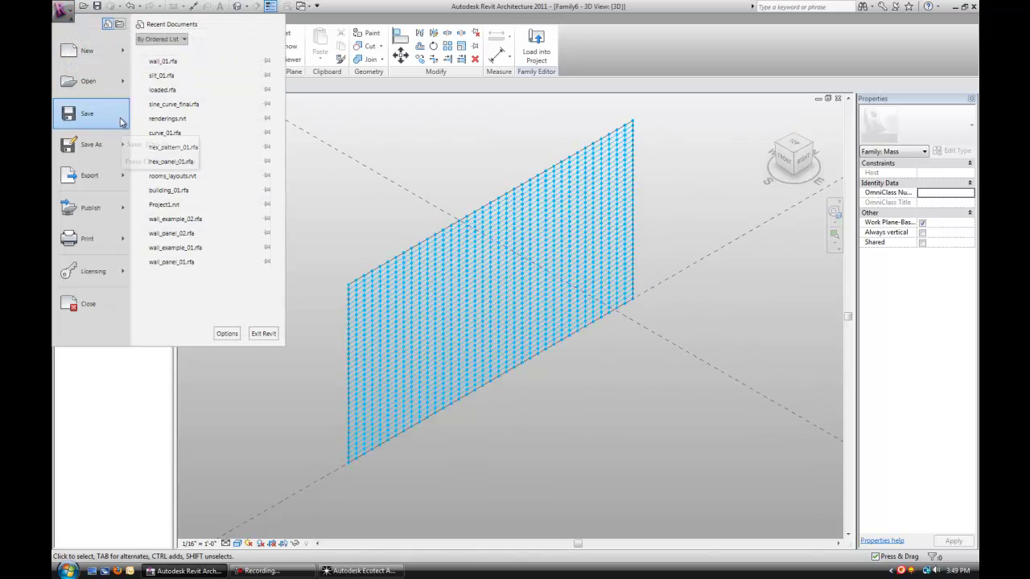
pyautogui.moveTo(125, 50)
pyautogui.click(165, 97)
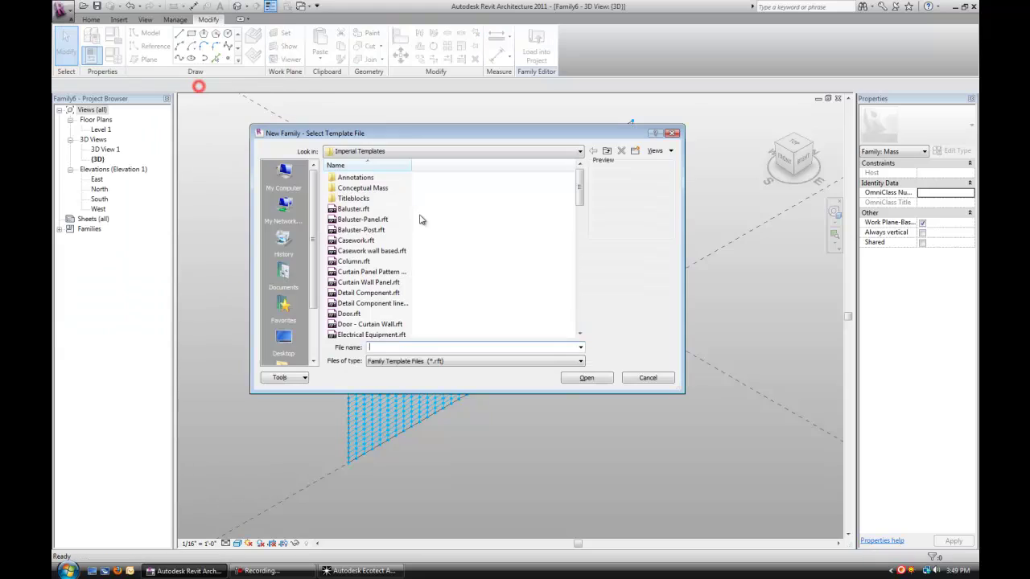
pyautogui.doubleClick(369, 191)
pyautogui.click(354, 182)
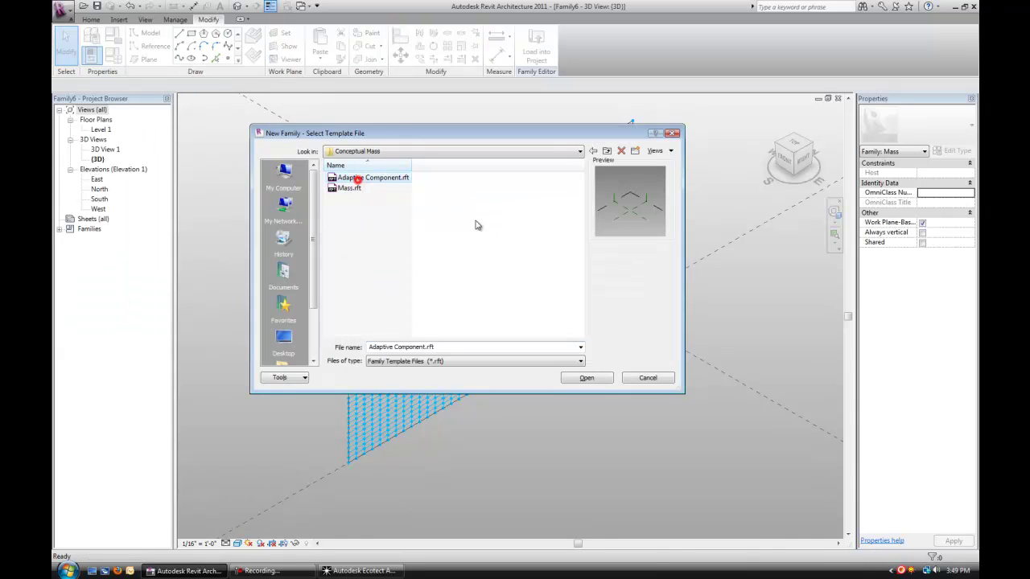
pyautogui.click(593, 377)
# Step: Place two reference points on the Ref. Level, one on each side of the reference plane intersection
pyautogui.scroll(-1, 543, 340)
pyautogui.moveTo(543, 339); pyautogui.dragTo(535, 255, button='middle')
pyautogui.scroll(2, 530, 304)
pyautogui.scroll(-1, 535, 255)
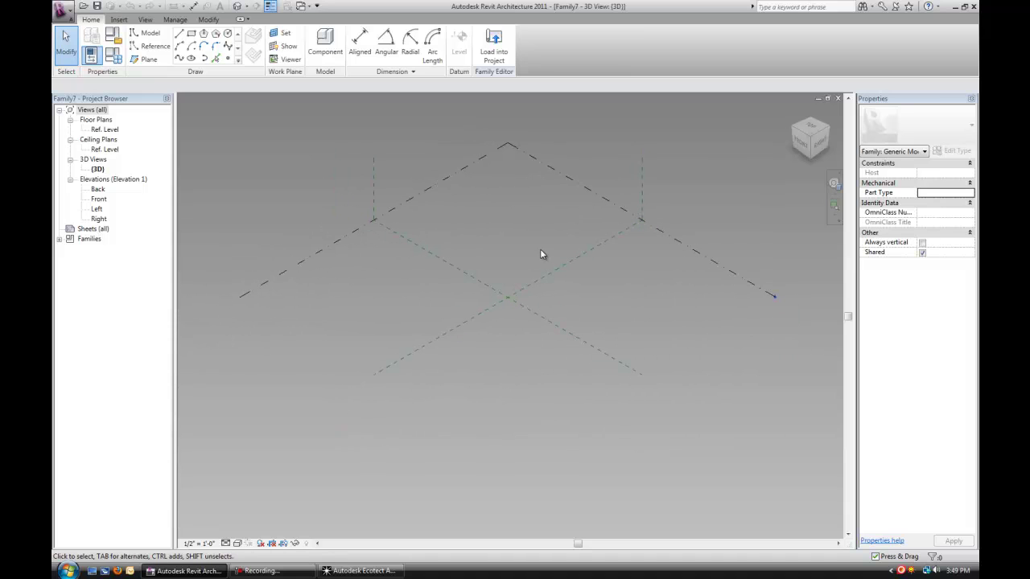
pyautogui.click(229, 60)
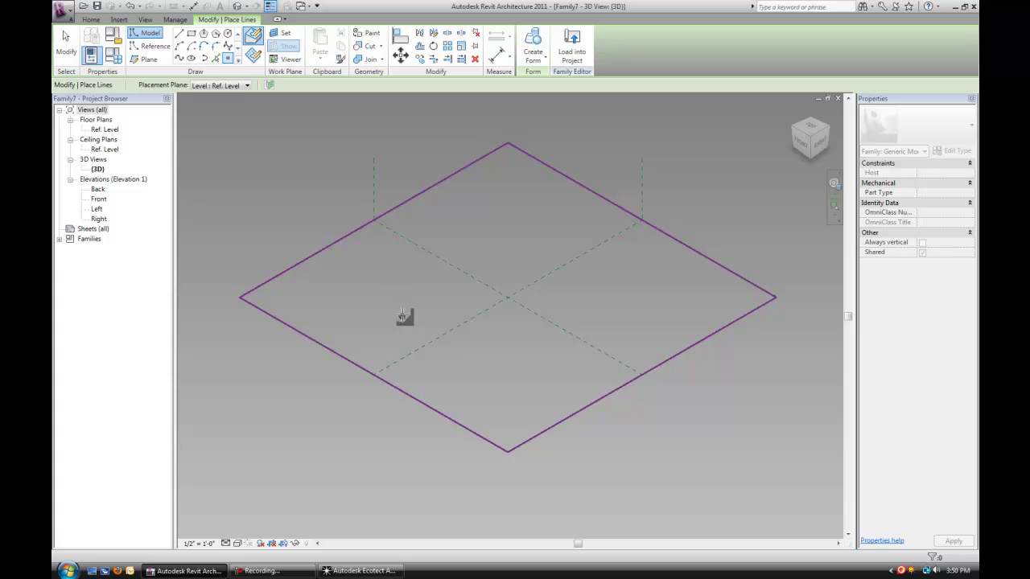
pyautogui.scroll(3, 392, 301)
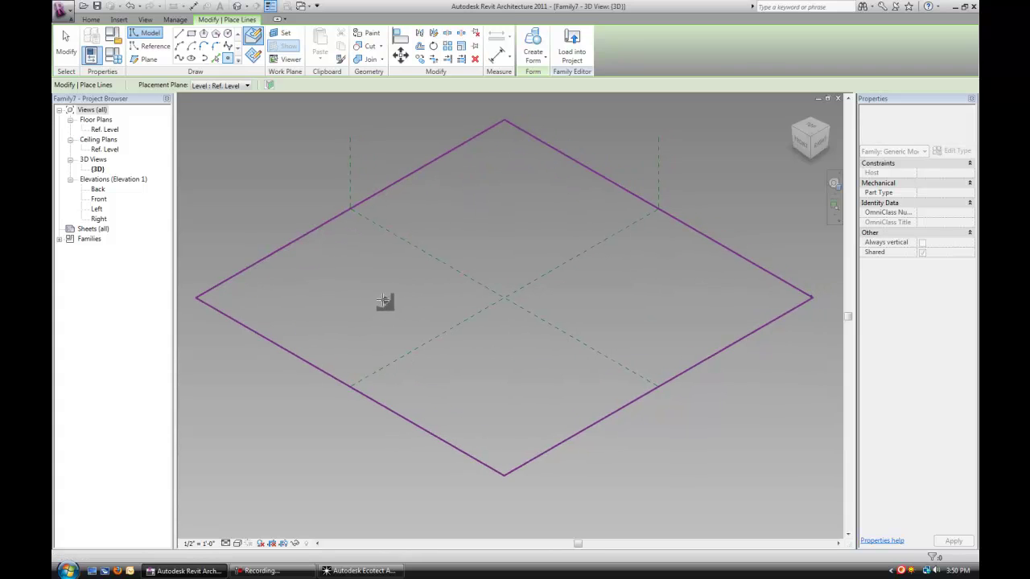
pyautogui.click(368, 301)
pyautogui.click(677, 296)
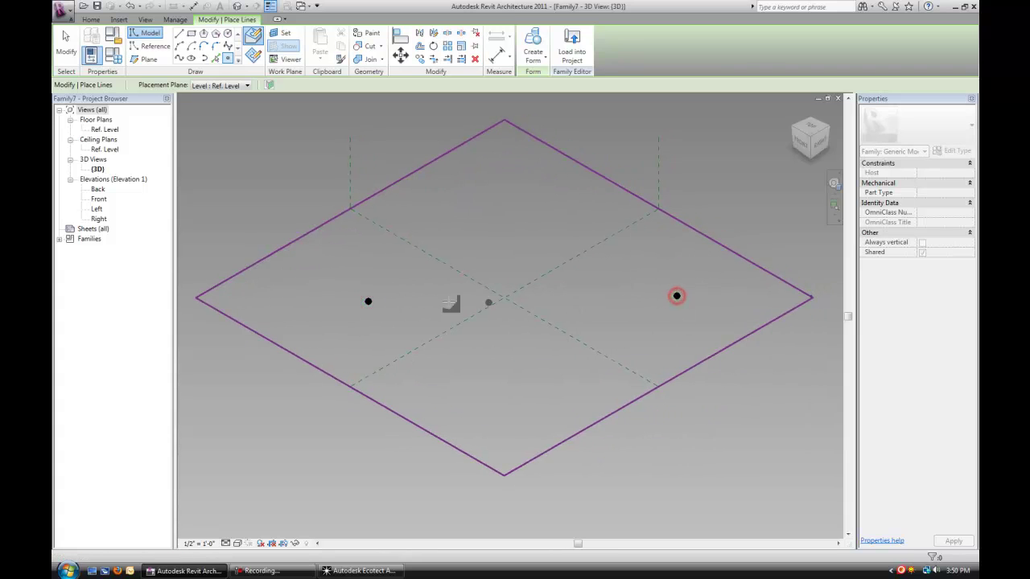
pyautogui.press('Escape')
pyautogui.press('Escape')
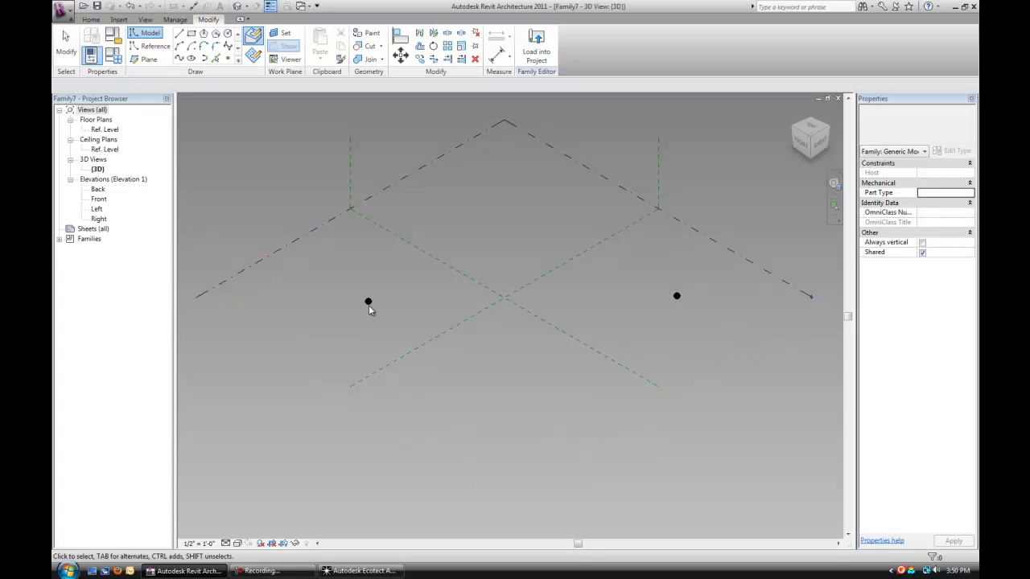
# Step: Select both reference points on the Ref. Level and connect them with a spline through points
pyautogui.click(368, 300)
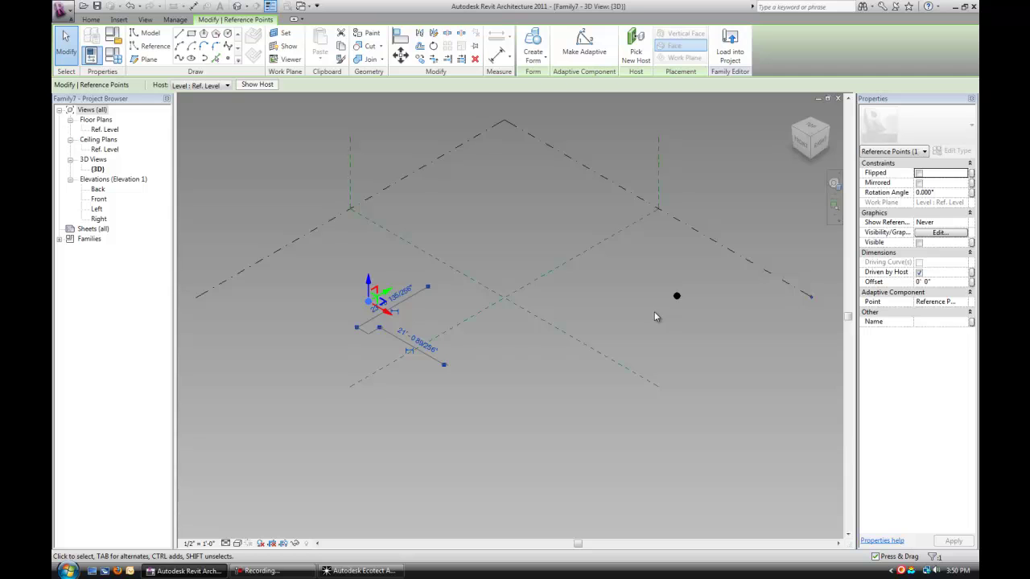
pyautogui.click(639, 318)
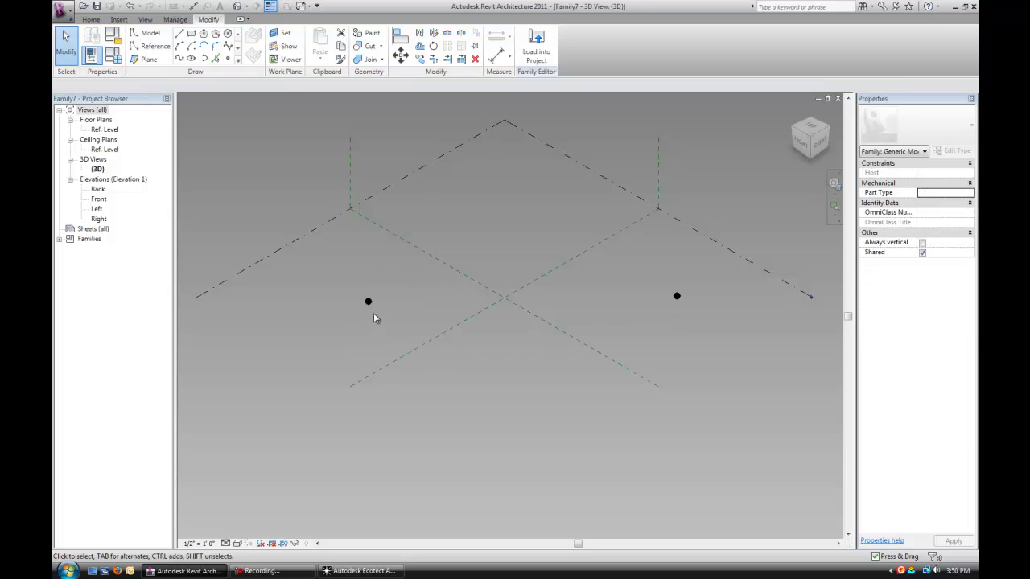
pyautogui.click(369, 302)
pyautogui.click(698, 288)
pyautogui.click(368, 301)
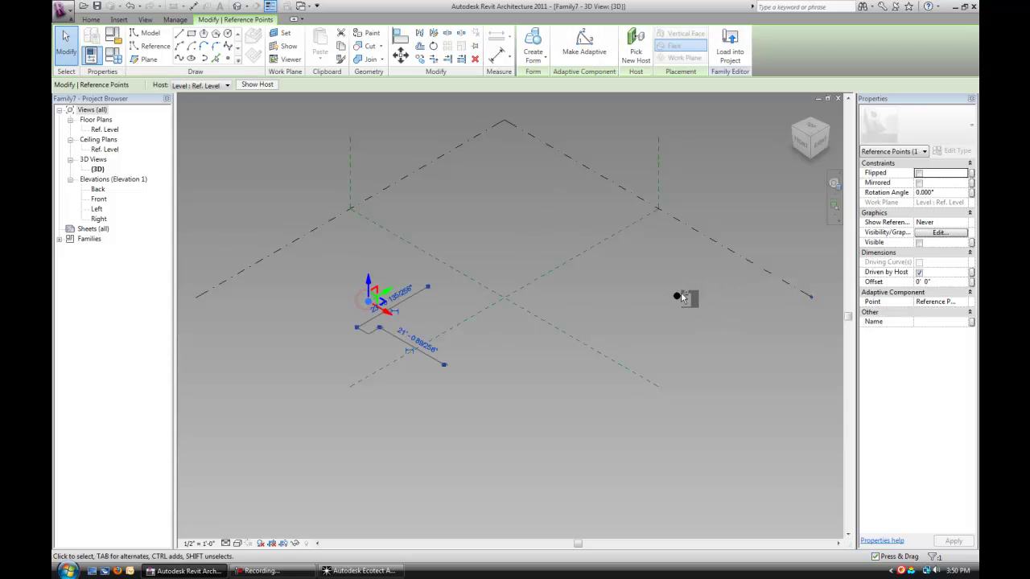
pyautogui.keyDown('ctrl'); pyautogui.click(675, 296); pyautogui.keyUp('ctrl')
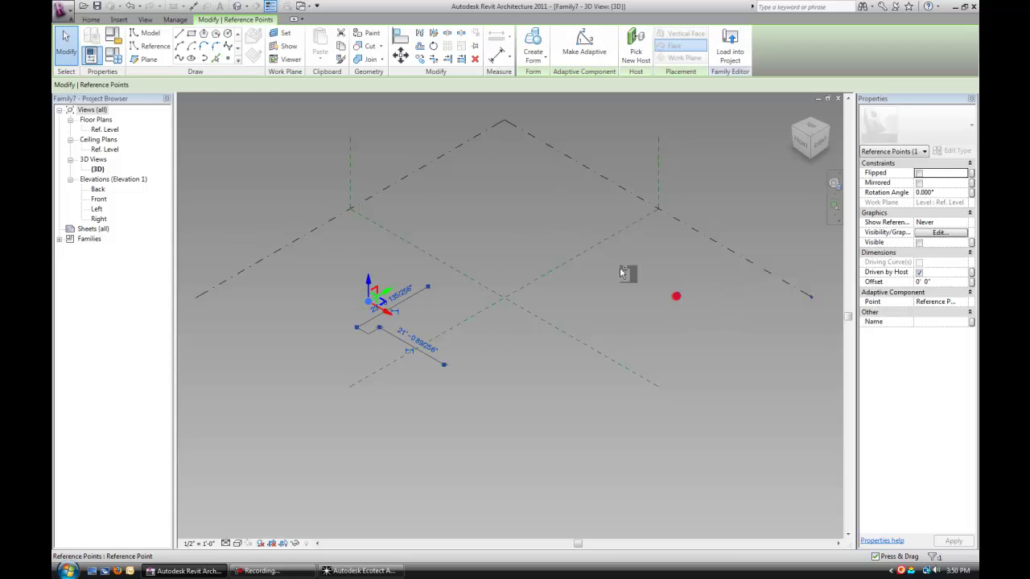
pyautogui.click(190, 60)
pyautogui.press('Escape')
pyautogui.scroll(1, 384, 288)
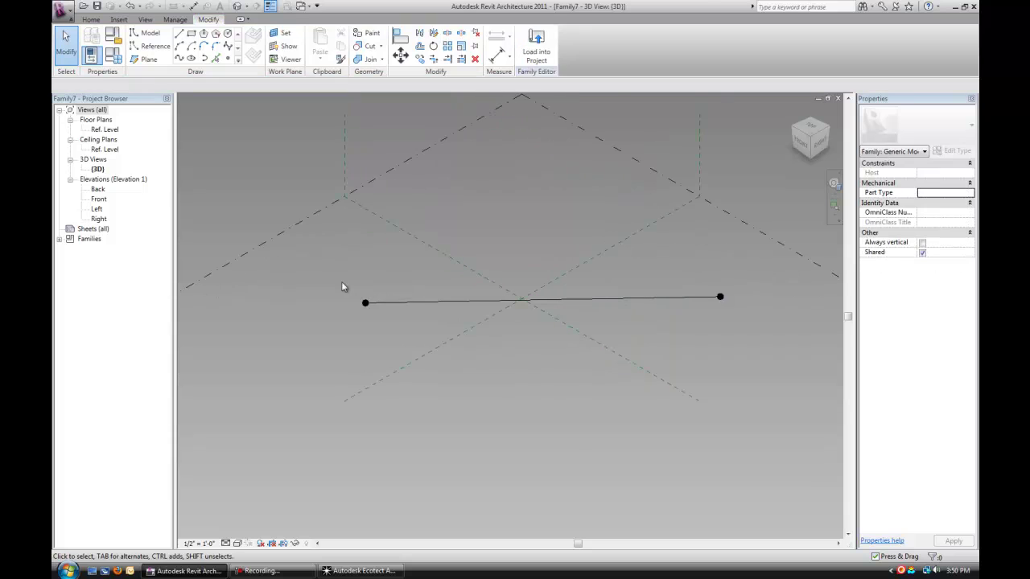
# Step: Make the reference points at both ends of the line adaptive
pyautogui.moveTo(341, 283); pyautogui.dragTo(434, 326)
pyautogui.keyDown('ctrl'); pyautogui.moveTo(716, 256); pyautogui.dragTo(778, 348); pyautogui.keyUp('ctrl')
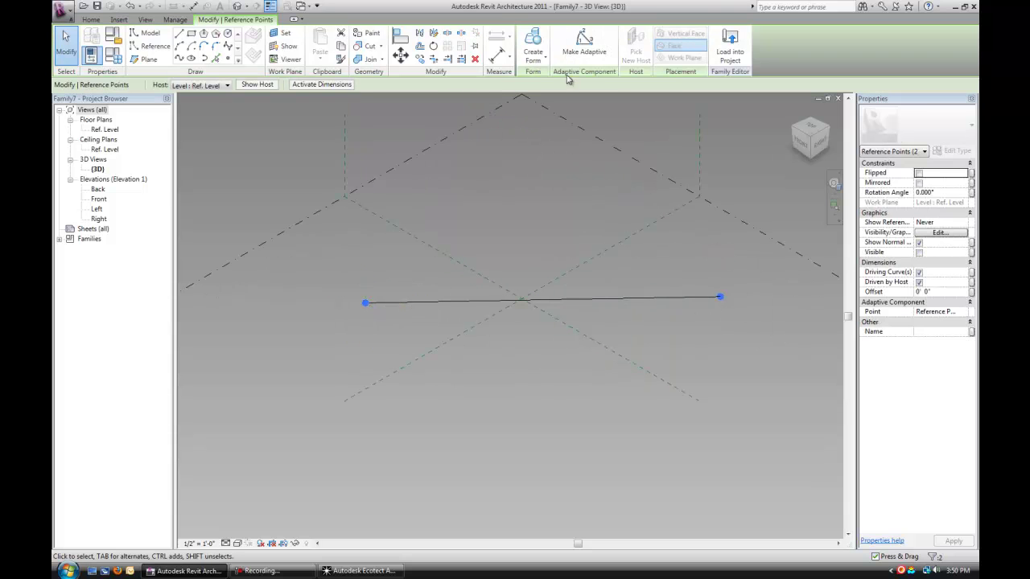
pyautogui.click(584, 44)
pyautogui.press('Escape')
pyautogui.keyDown('shift'); pyautogui.moveTo(385, 309); pyautogui.dragTo(486, 369, button='middle'); pyautogui.keyUp('shift')
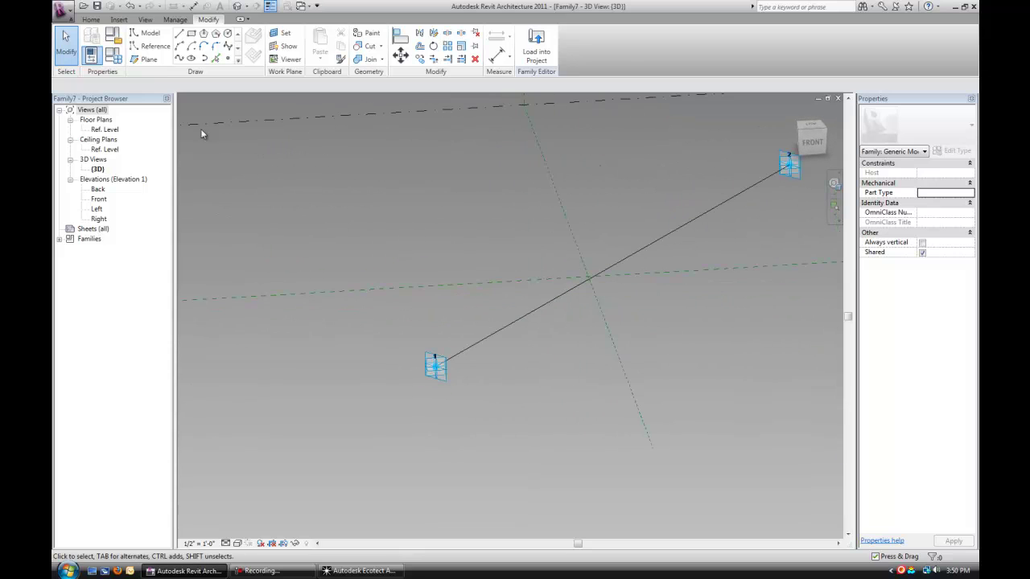
# Step: Draw a rectangle about 3" wide and 2'-0 3/4" high from the first adaptive point, using that point's vertical reference plane as work plane
pyautogui.click(149, 33)
pyautogui.click(285, 33)
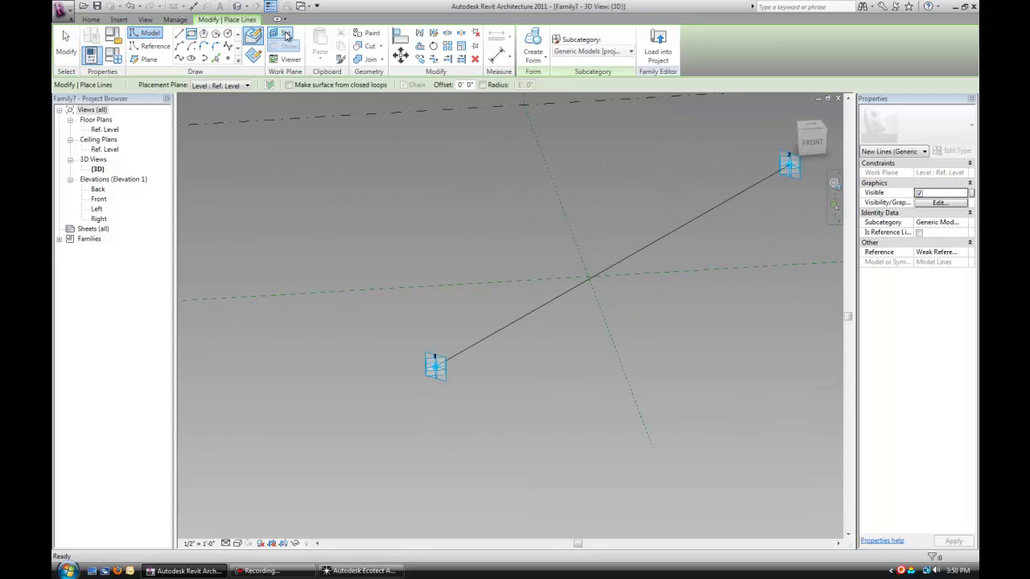
pyautogui.press('Escape')
pyautogui.keyDown('shift'); pyautogui.moveTo(459, 405); pyautogui.dragTo(420, 367, button='middle'); pyautogui.keyUp('shift')
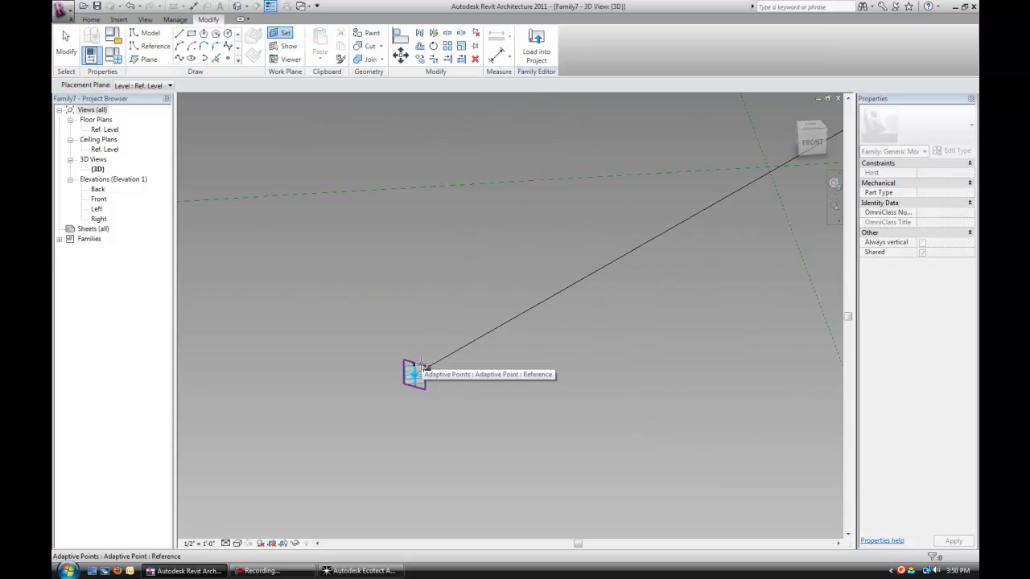
pyautogui.click(421, 363)
pyautogui.scroll(2, 421, 380)
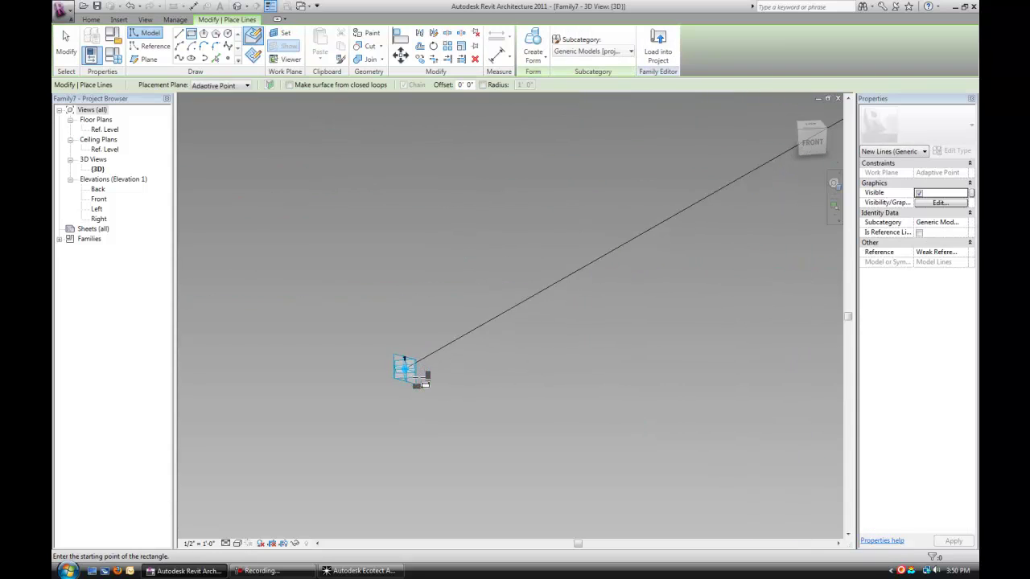
pyautogui.click(405, 368)
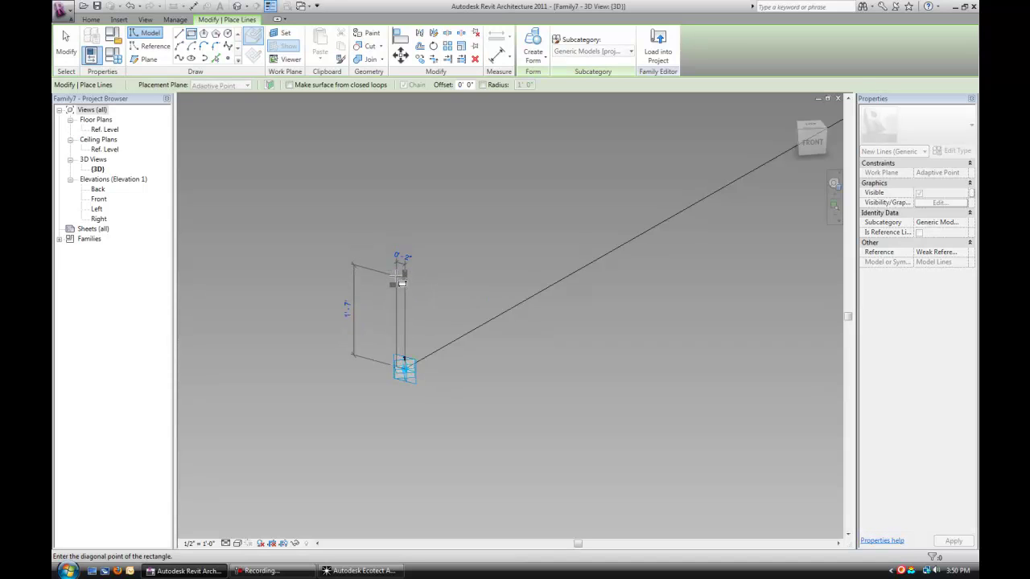
pyautogui.scroll(2, 398, 277)
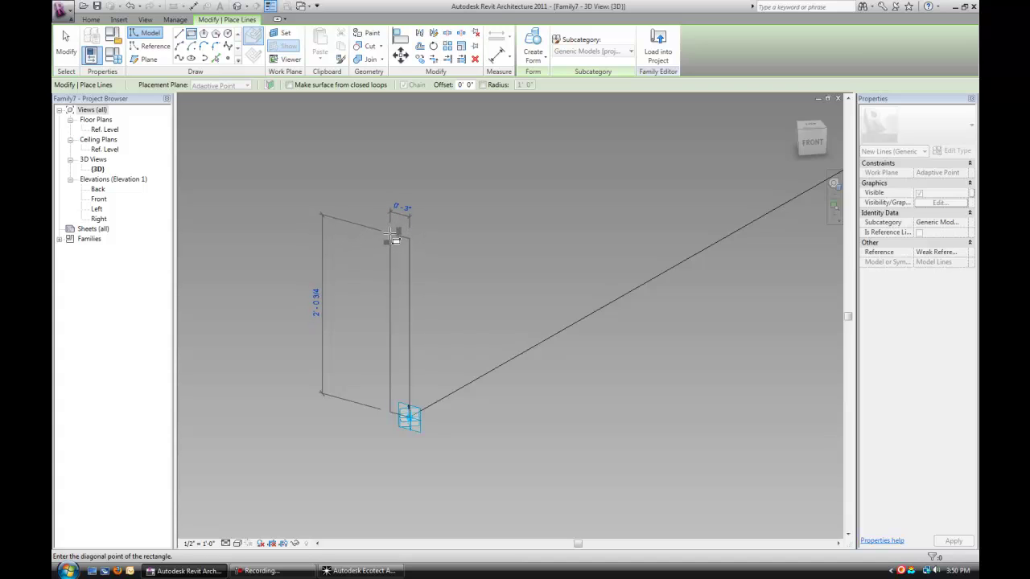
pyautogui.click(391, 233)
pyautogui.press('Escape')
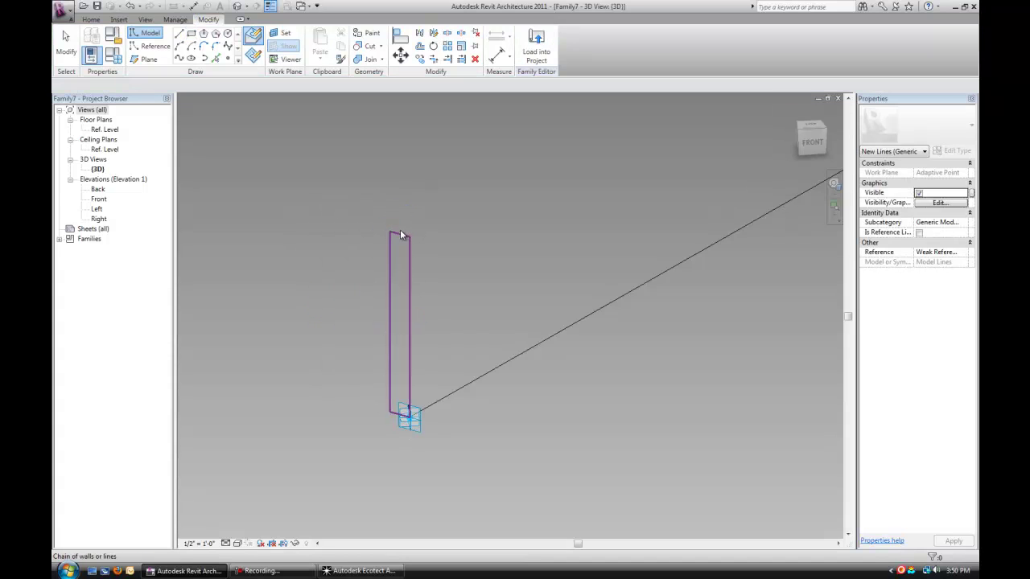
pyautogui.press('Escape')
# Step: Set the height of the rectangular profile to 2' through the temporary dimension of its upper edge
pyautogui.scroll(-5, 483, 252)
pyautogui.press('Tab')
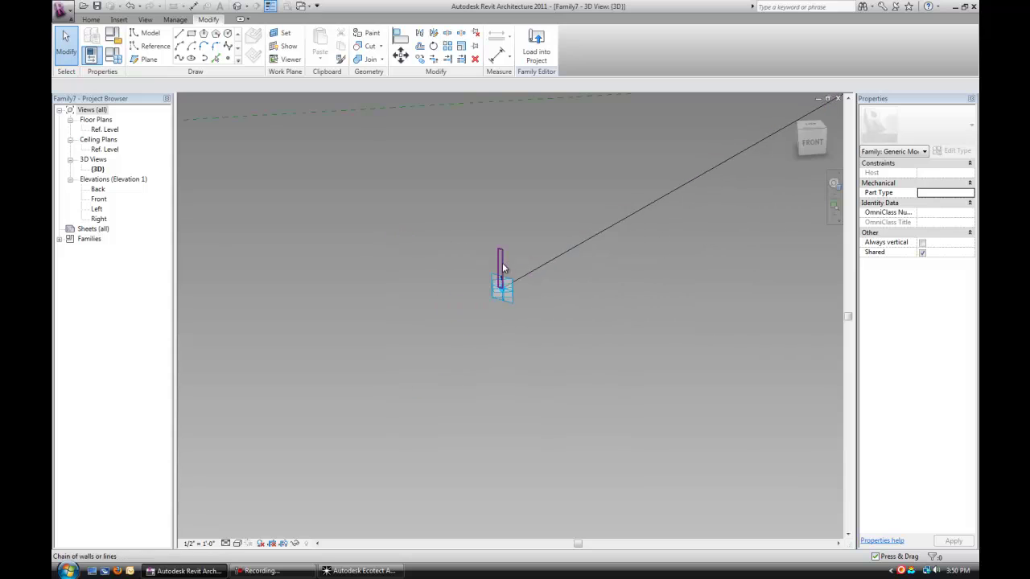
pyautogui.scroll(5, 502, 262)
pyautogui.click(488, 246)
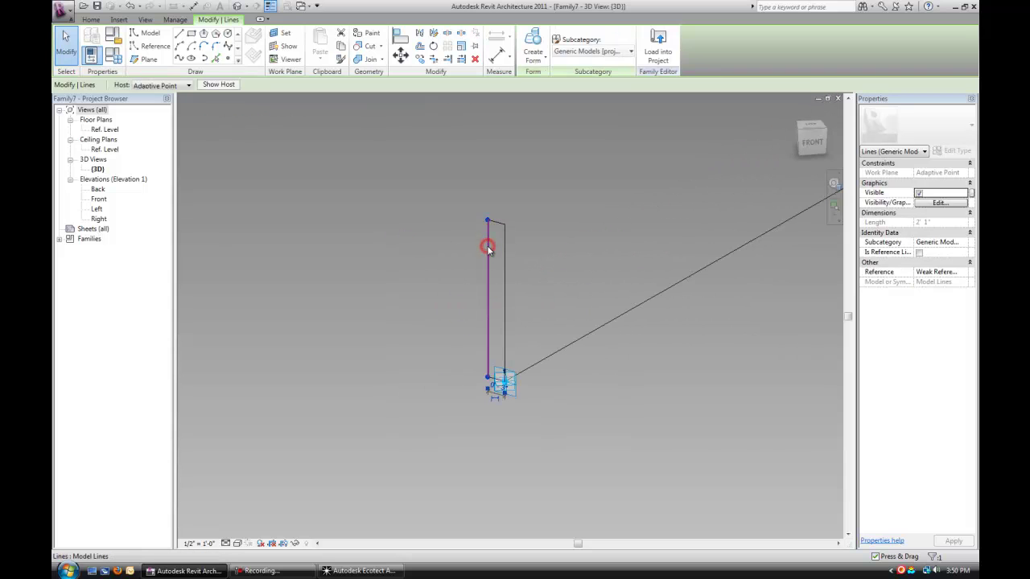
pyautogui.press('Escape')
pyautogui.press('Tab')
pyautogui.click(496, 226)
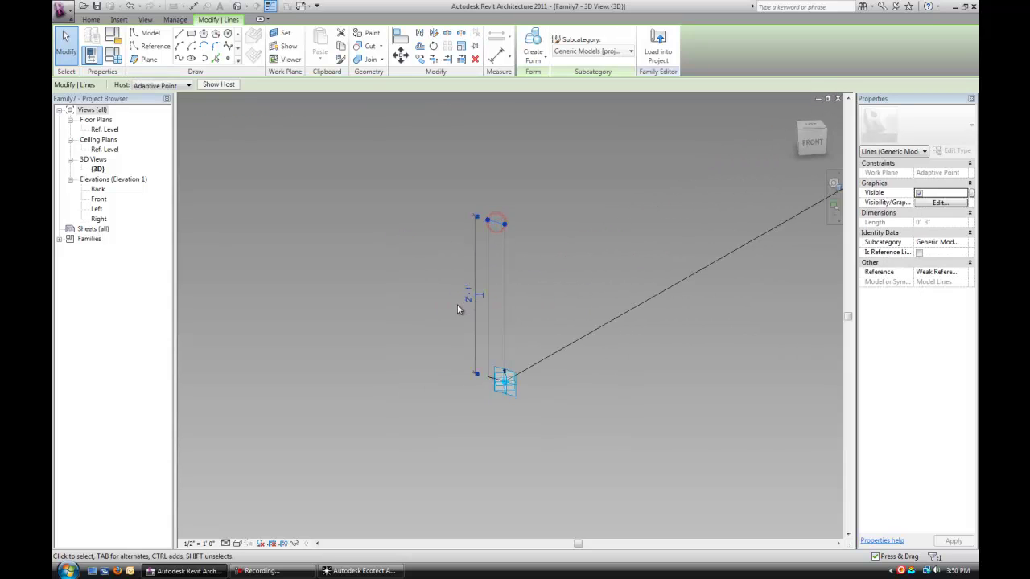
pyautogui.click(460, 299)
pyautogui.click(496, 223)
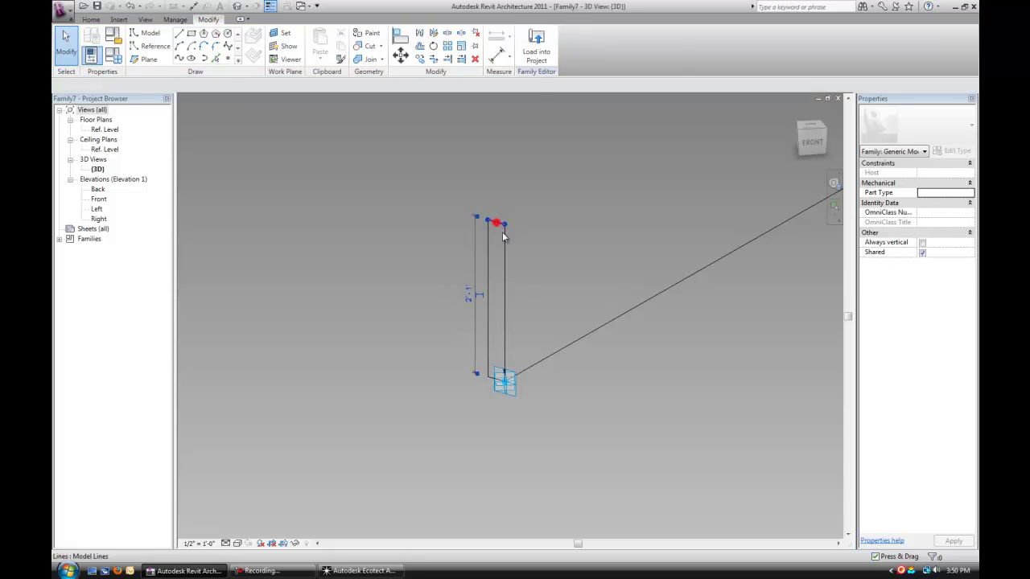
pyautogui.click(467, 293)
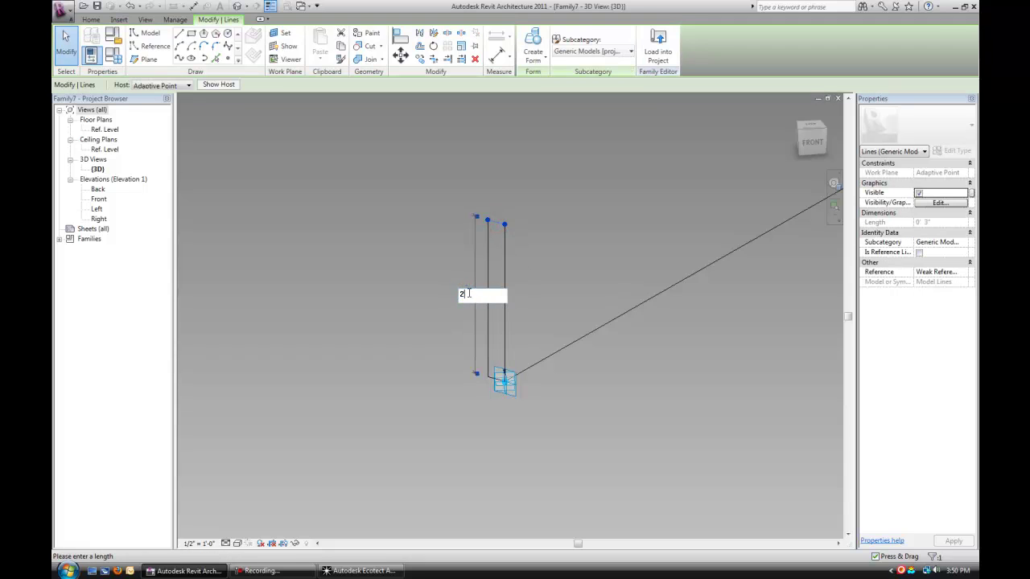
pyautogui.press('Return')
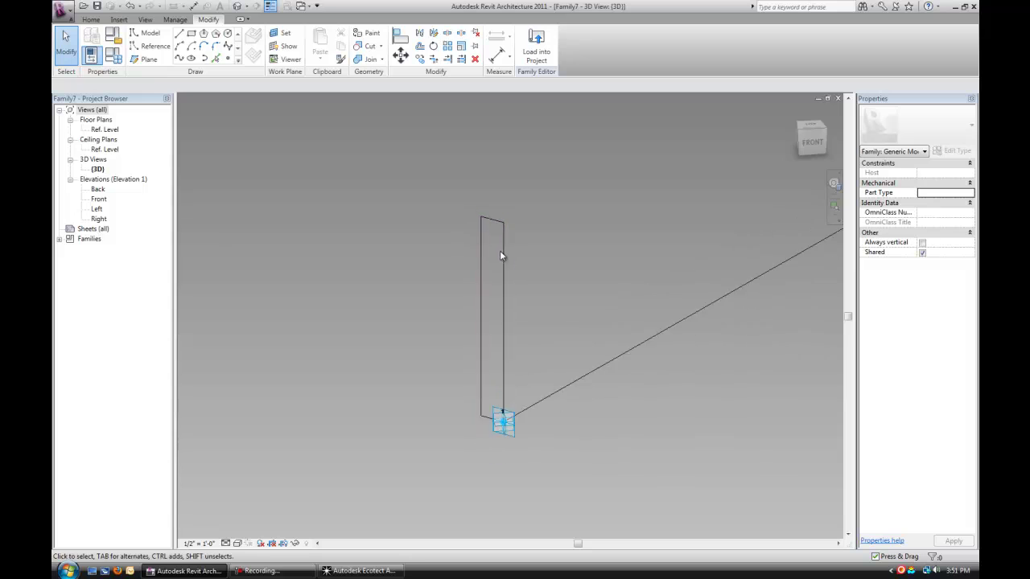
pyautogui.scroll(-1, 500, 251)
pyautogui.moveTo(500, 251); pyautogui.dragTo(430, 250, button='middle')
pyautogui.press('Tab')
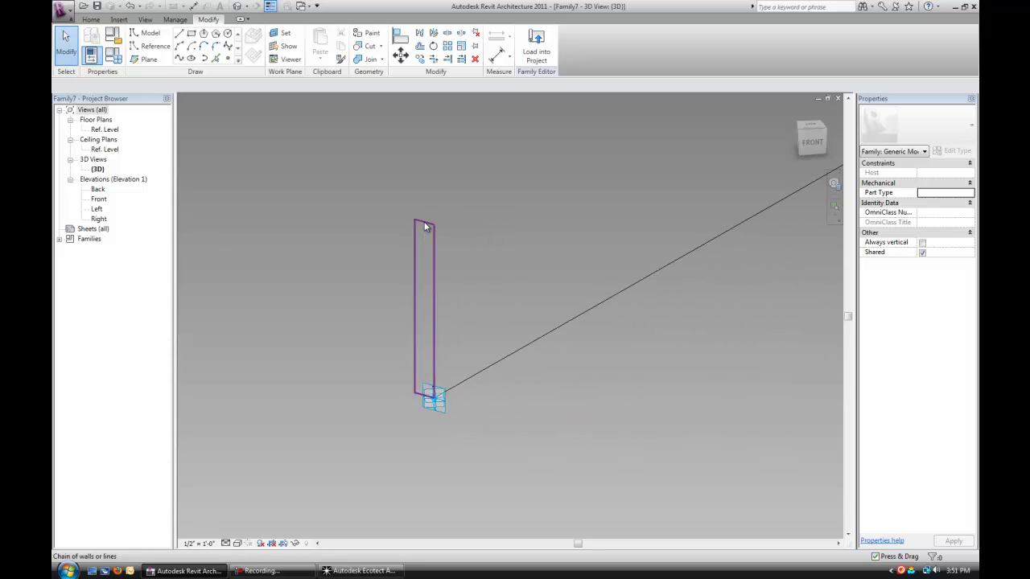
pyautogui.press('Tab')
pyautogui.press('Tab')
pyautogui.press('Tab')
pyautogui.press('Tab')
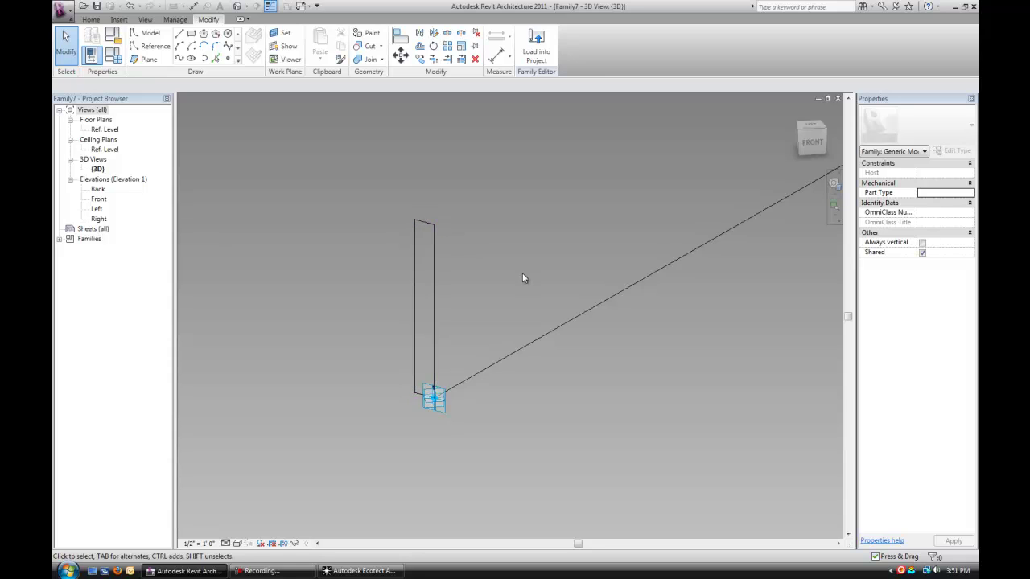
# Step: Create a solid form by sweeping the rectangular profile along the line between the two adaptive points
pyautogui.scroll(-2, 531, 264)
pyautogui.moveTo(580, 216); pyautogui.dragTo(516, 294, button='middle')
pyautogui.scroll(2, 409, 327)
pyautogui.scroll(-5, 455, 353)
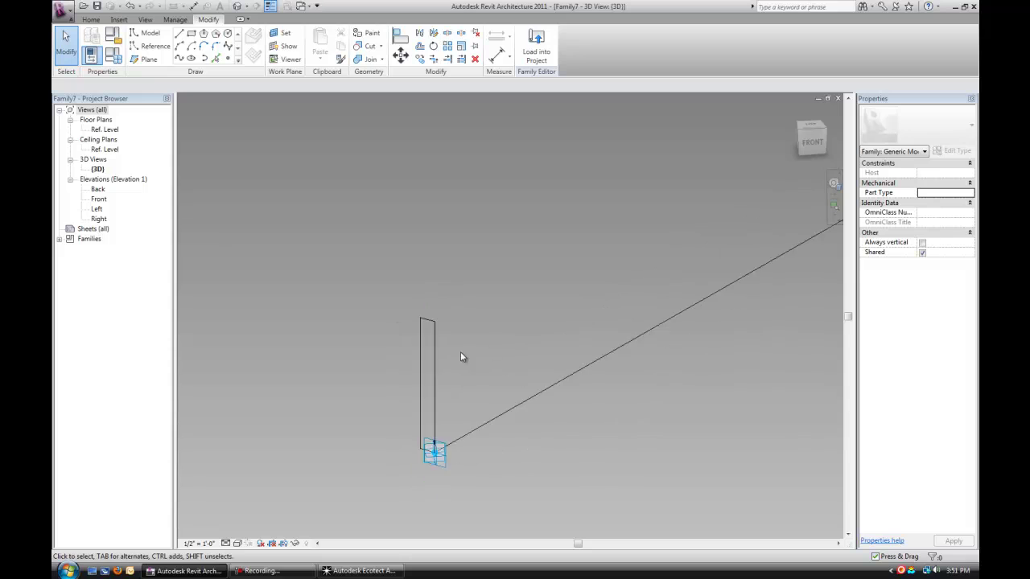
pyautogui.moveTo(506, 334)
pyautogui.mouseDown(button='middle')
pyautogui.moveTo(572, 308)
pyautogui.moveTo(350, 343)
pyautogui.mouseUp(button='middle')
pyautogui.press('Tab')
pyautogui.click(302, 358)
pyautogui.click(322, 364)
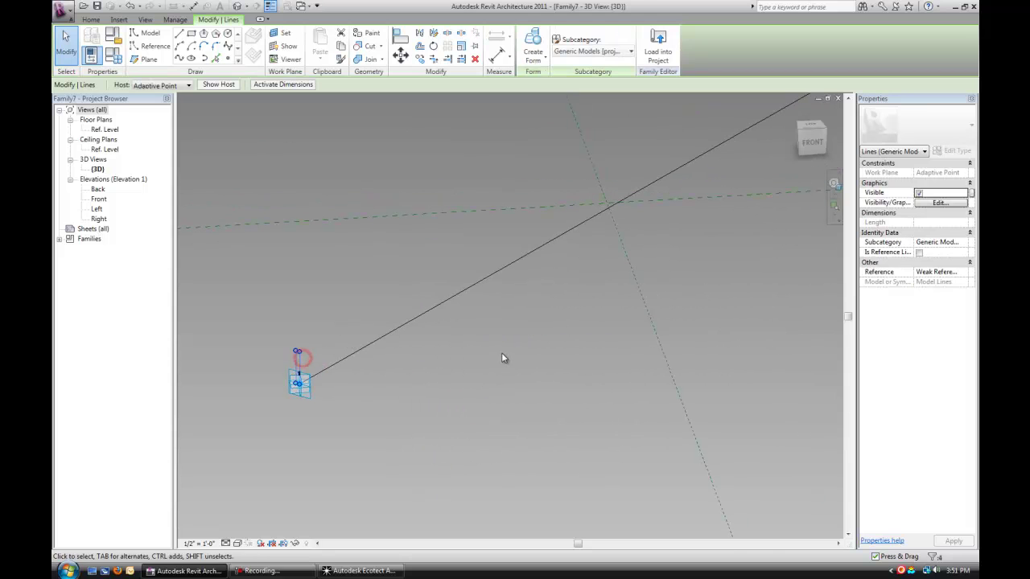
pyautogui.keyDown('shift'); pyautogui.moveTo(501, 353); pyautogui.dragTo(503, 374, button='middle'); pyautogui.keyUp('shift')
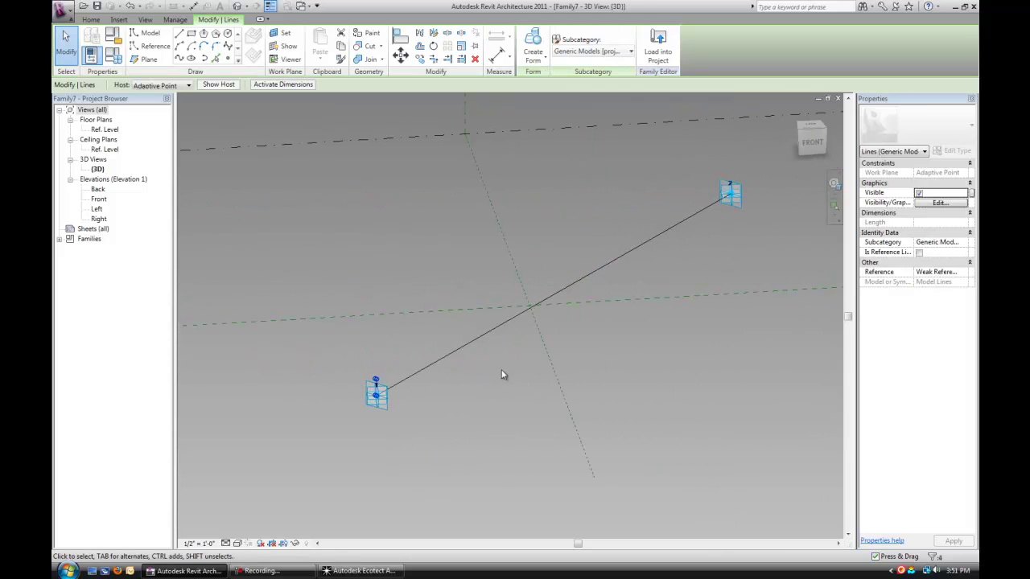
pyautogui.click(424, 364)
pyautogui.click(535, 56)
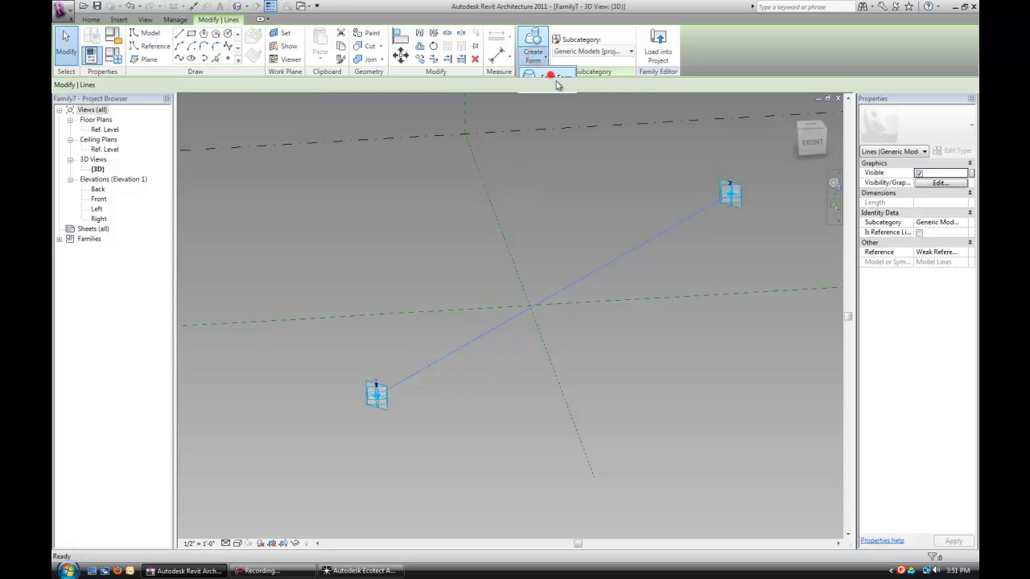
pyautogui.click(554, 80)
pyautogui.scroll(-2, 660, 368)
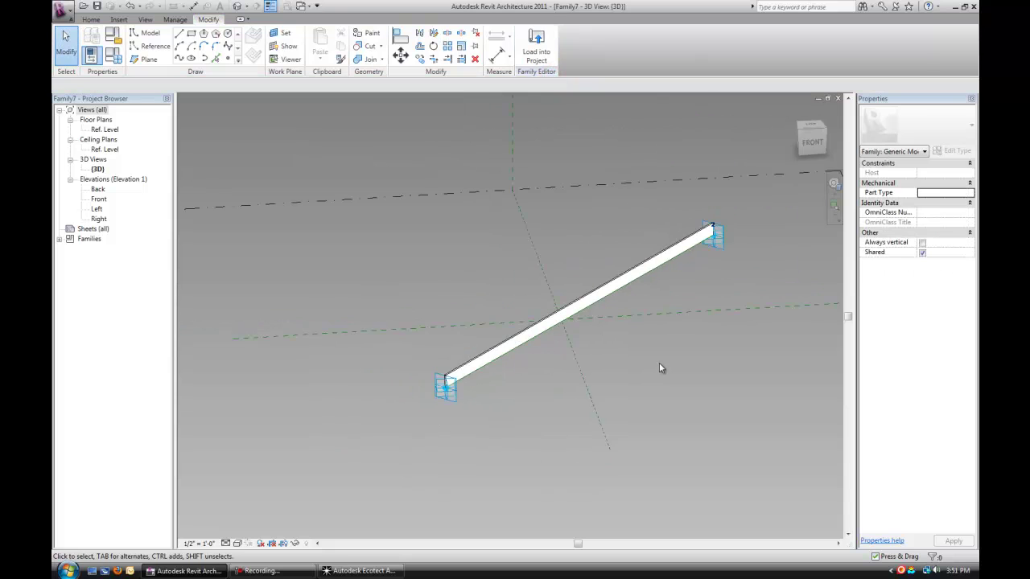
pyautogui.moveTo(660, 367); pyautogui.dragTo(616, 375, button='middle')
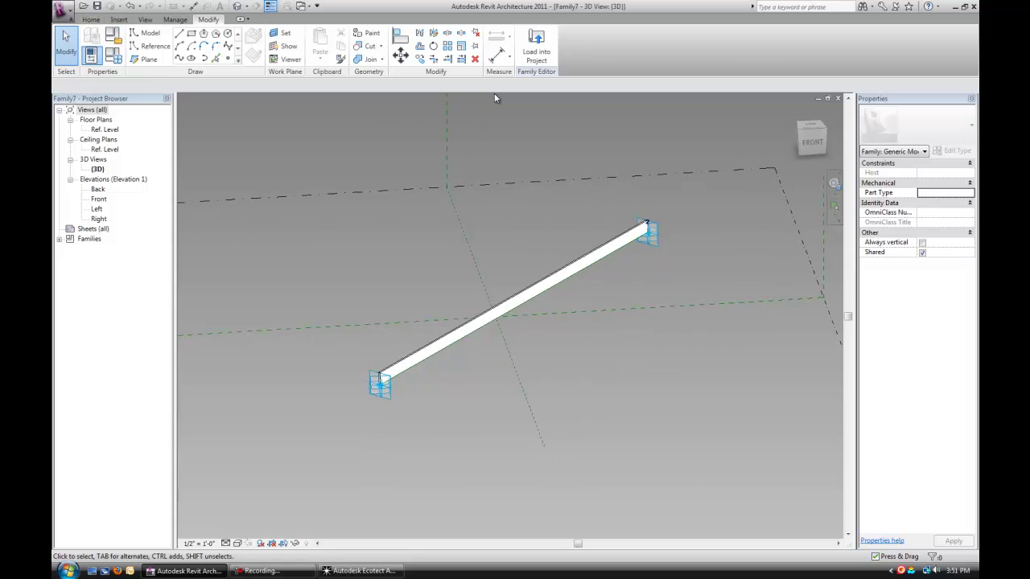
# Step: Load the finished beam component into the divided wall mass family and leave its placement
pyautogui.click(536, 46)
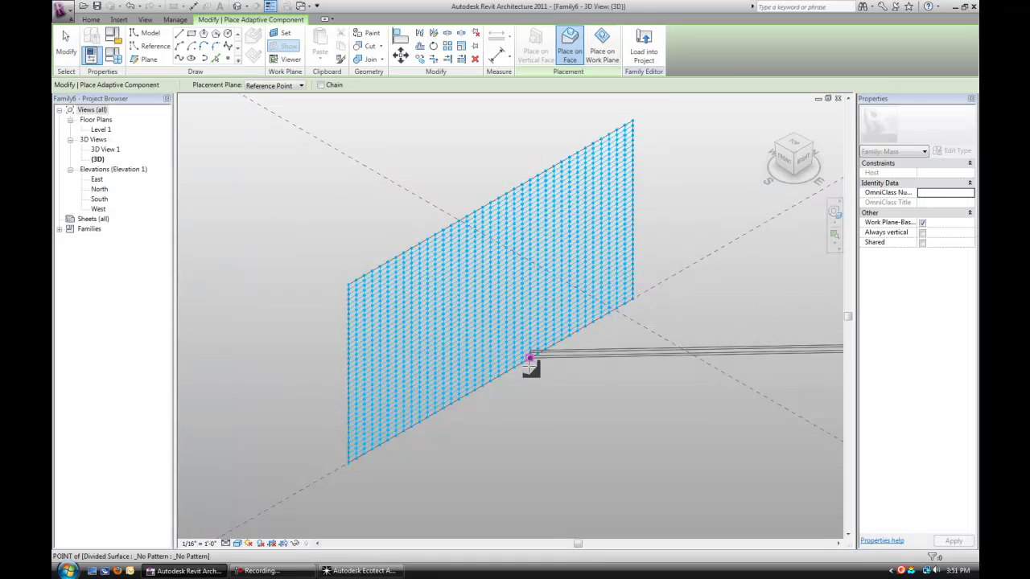
pyautogui.press('Escape')
pyautogui.scroll(3, 503, 379)
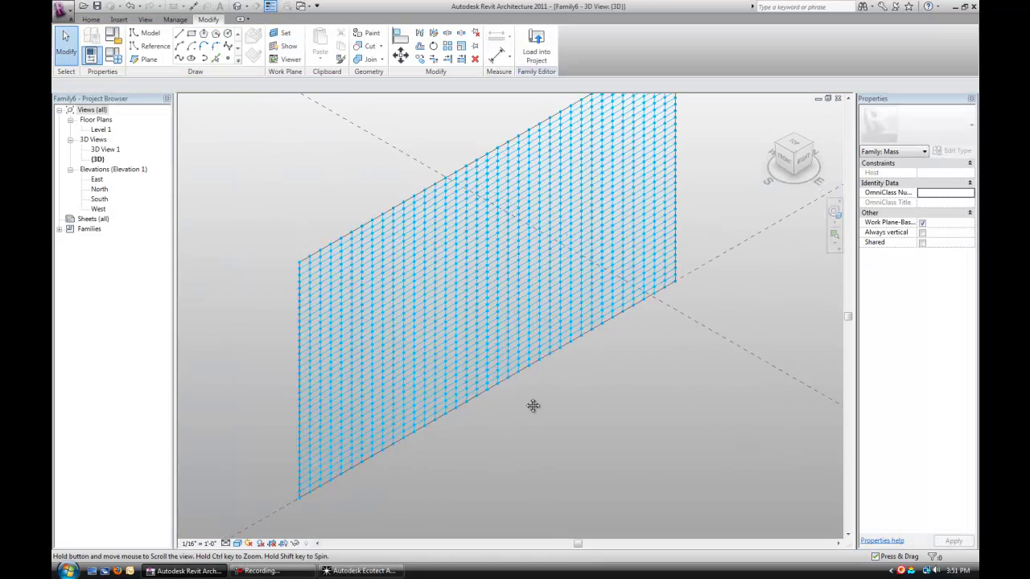
pyautogui.moveTo(533, 406); pyautogui.dragTo(524, 420, button='middle')
# Step: Create another new family from the Adaptive Component.rft template in the Conceptual Mass folder
pyautogui.click(63, 12)
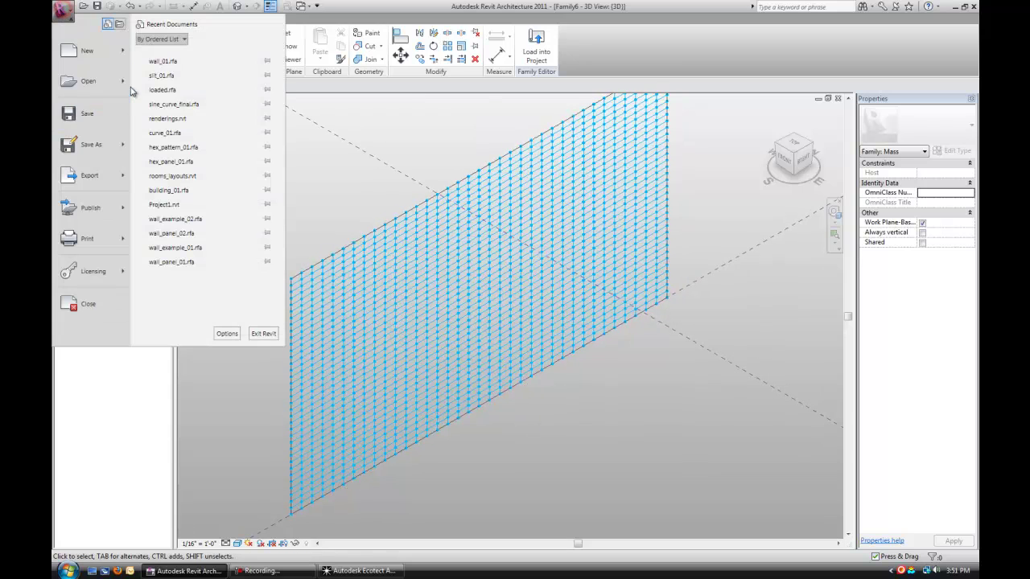
pyautogui.moveTo(122, 56)
pyautogui.click(198, 95)
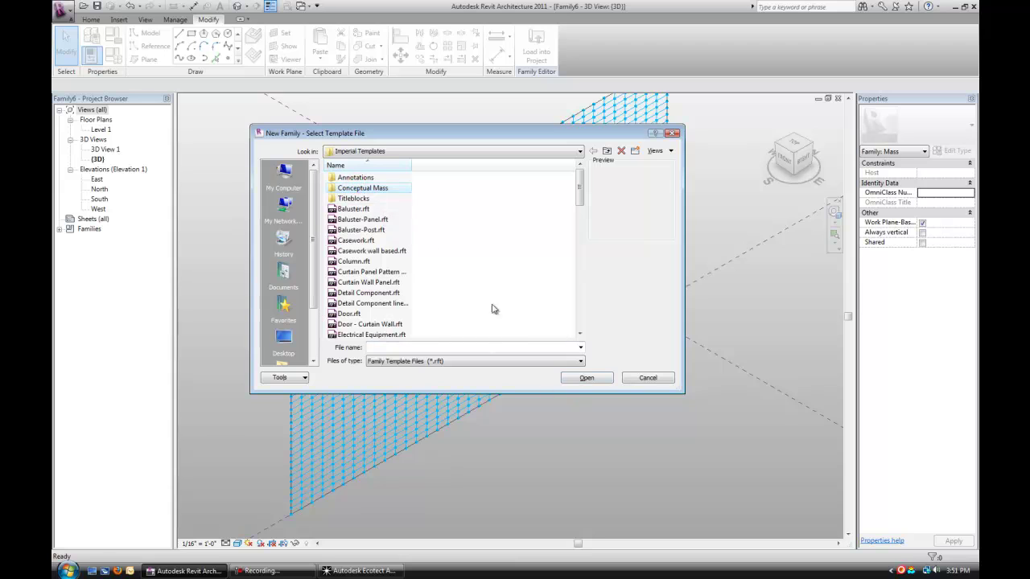
pyautogui.doubleClick(364, 190)
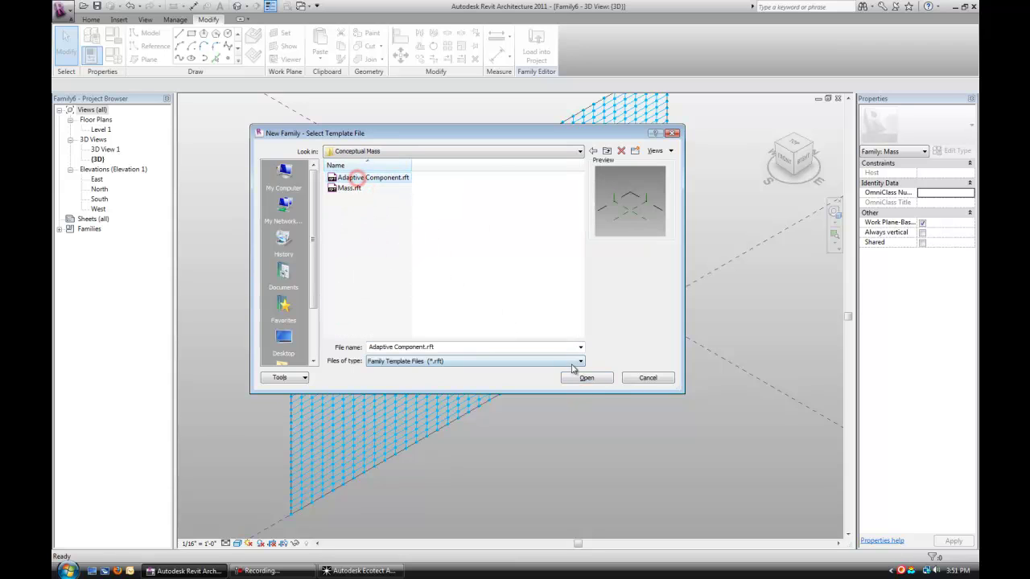
pyautogui.click(605, 377)
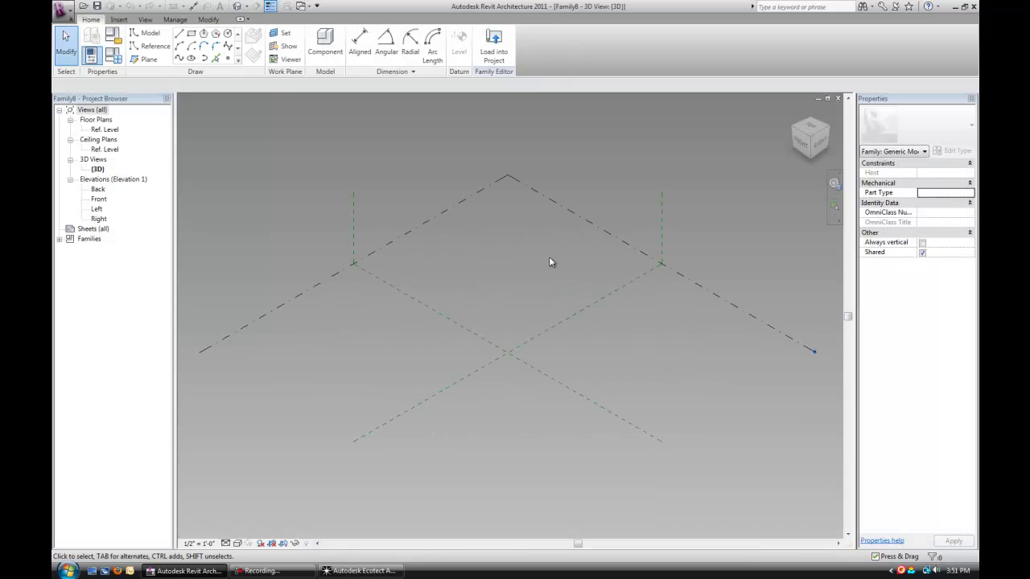
# Step: Place five reference points in an open arc on the reference level
pyautogui.press('l')
pyautogui.press('i')
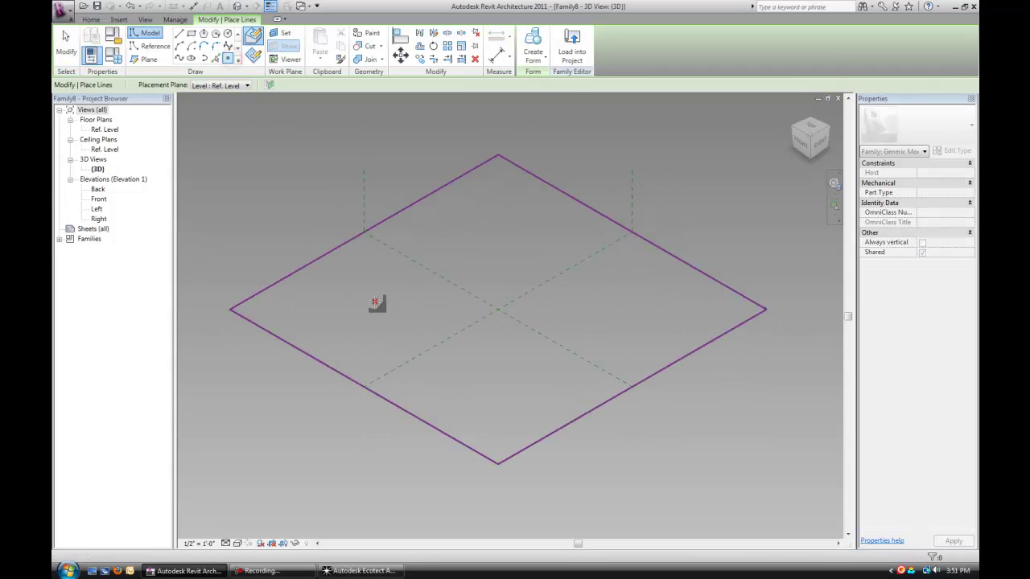
pyautogui.click(583, 390)
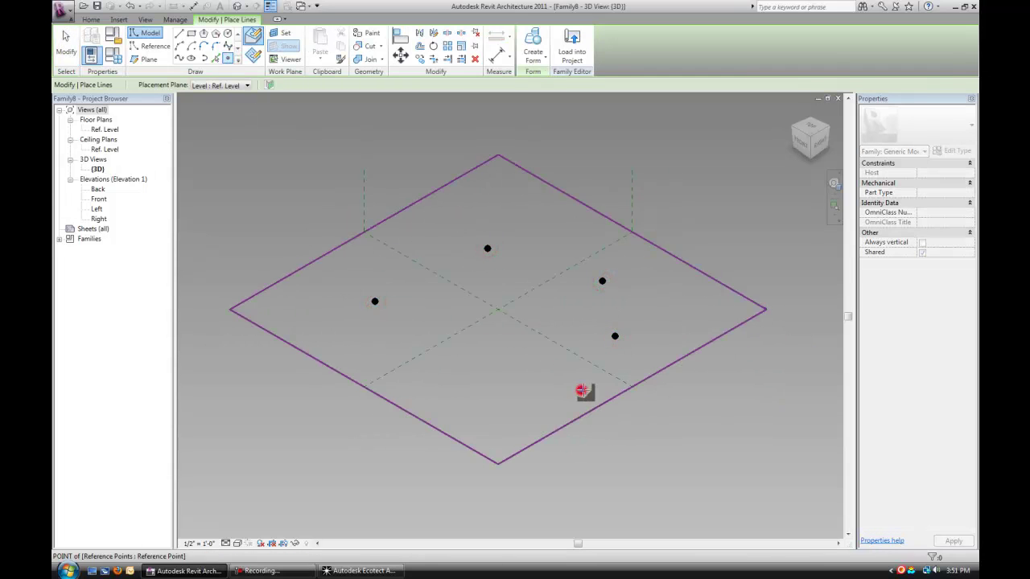
pyautogui.press('Escape')
# Step: Draw a spline through the five reference points
pyautogui.scroll(1, 390, 298)
pyautogui.moveTo(338, 274); pyautogui.dragTo(414, 321)
pyautogui.keyDown('ctrl'); pyautogui.moveTo(452, 219); pyautogui.dragTo(534, 268); pyautogui.keyUp('ctrl')
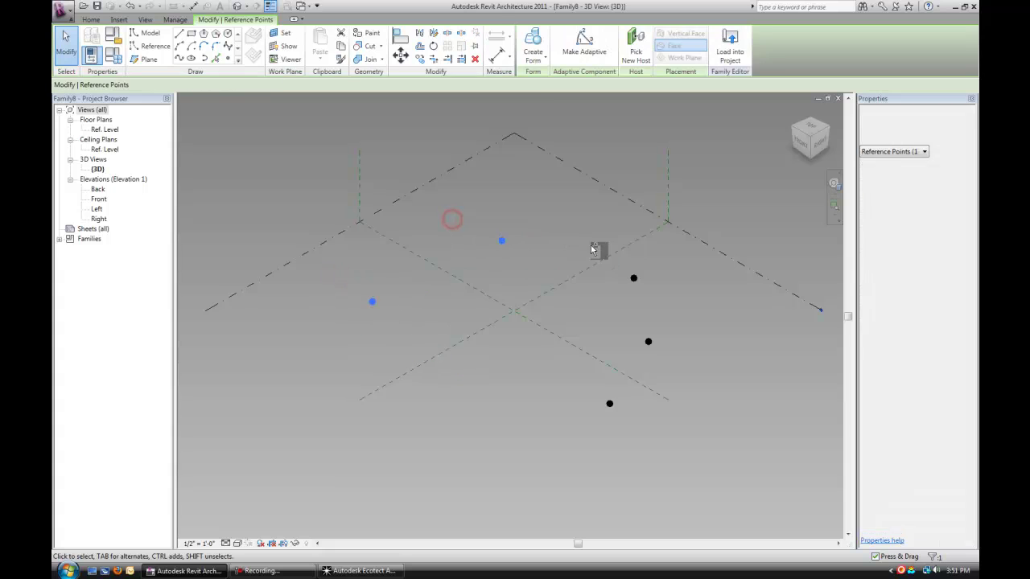
pyautogui.keyDown('ctrl'); pyautogui.moveTo(594, 251); pyautogui.dragTo(660, 287); pyautogui.keyUp('ctrl')
pyautogui.keyDown('ctrl'); pyautogui.moveTo(641, 384); pyautogui.dragTo(641, 386); pyautogui.keyUp('ctrl')
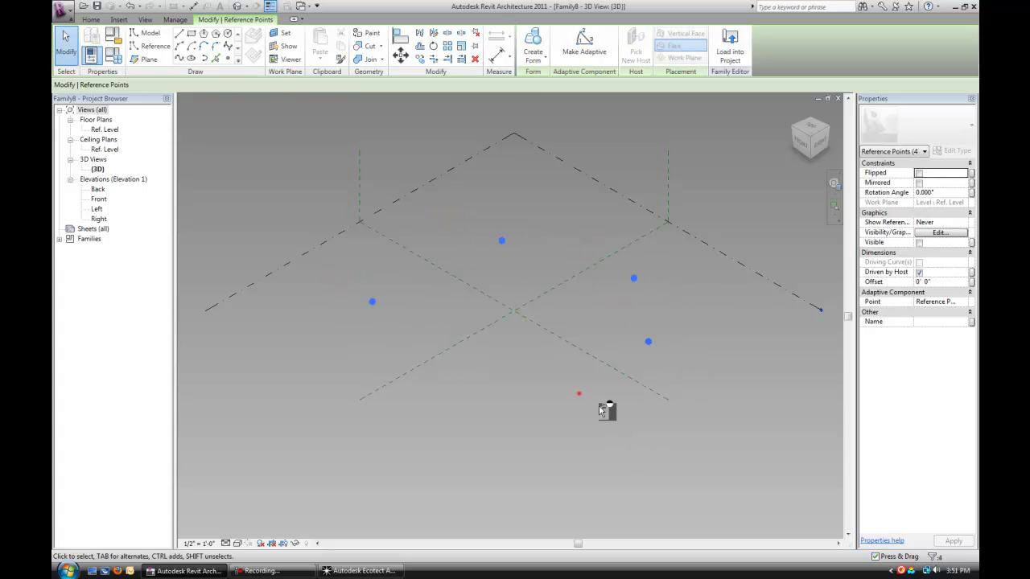
pyautogui.click(179, 59)
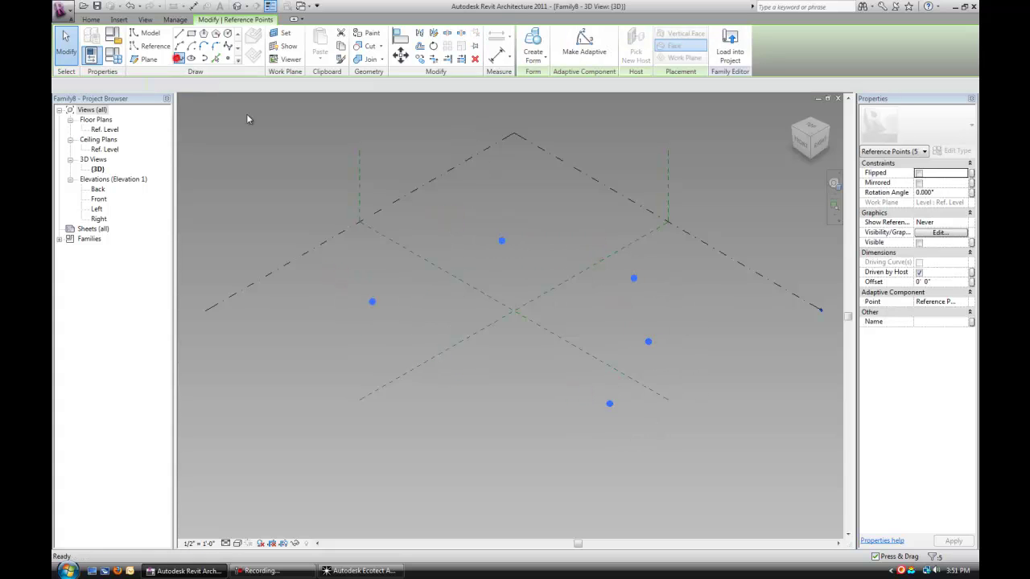
pyautogui.click(413, 296)
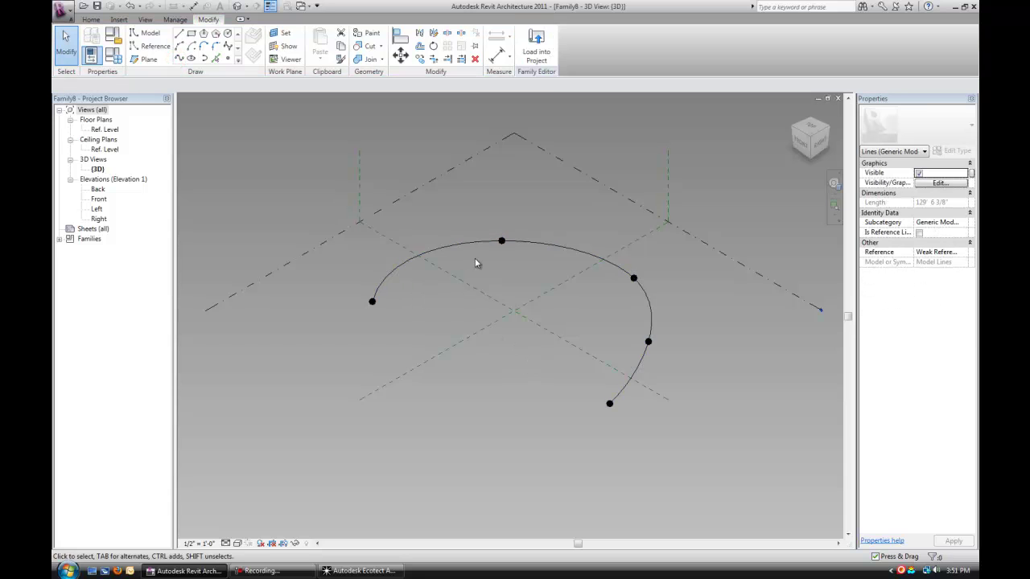
# Step: Reshape the spline into an S-curve by moving its second point toward the center and its fourth point outward
pyautogui.click(501, 241)
pyautogui.scroll(1, 520, 246)
pyautogui.moveTo(521, 246); pyautogui.dragTo(547, 360)
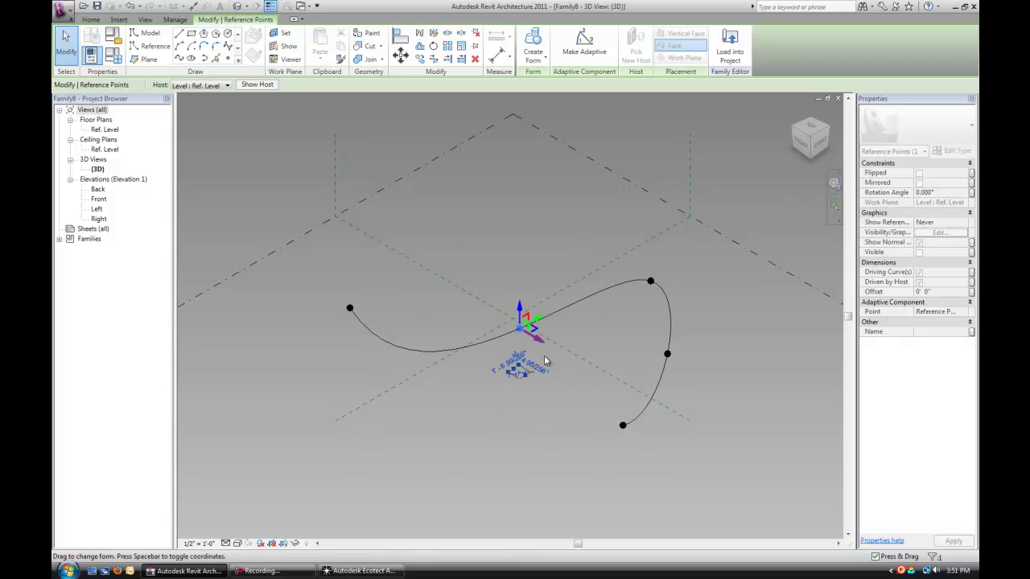
pyautogui.click(667, 354)
pyautogui.moveTo(686, 355); pyautogui.dragTo(741, 341)
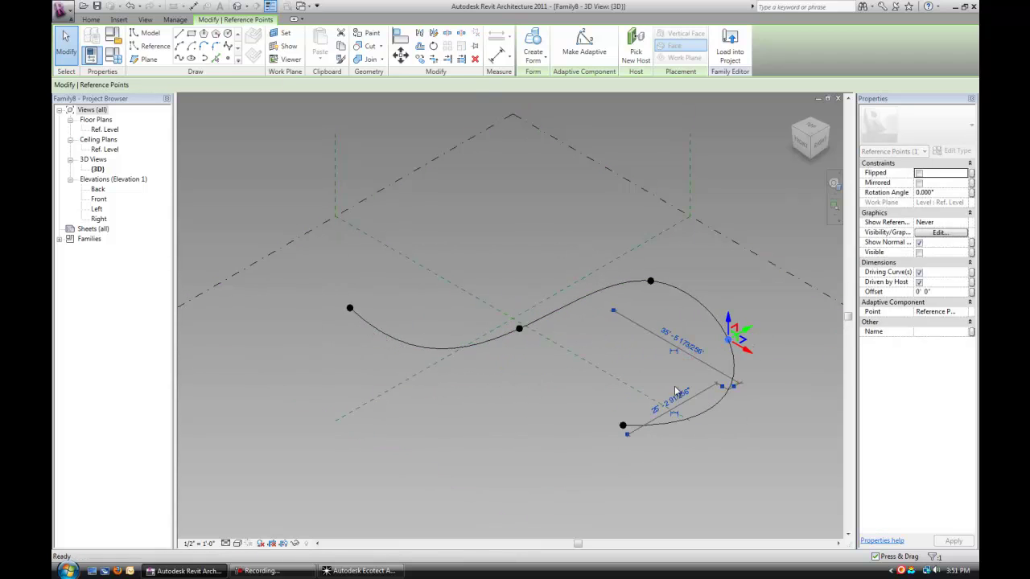
pyautogui.click(540, 372)
# Step: Make all five reference points along the spline adaptive
pyautogui.scroll(-1, 531, 371)
pyautogui.keyDown('shift'); pyautogui.moveTo(536, 367); pyautogui.dragTo(451, 311, button='middle'); pyautogui.keyUp('shift')
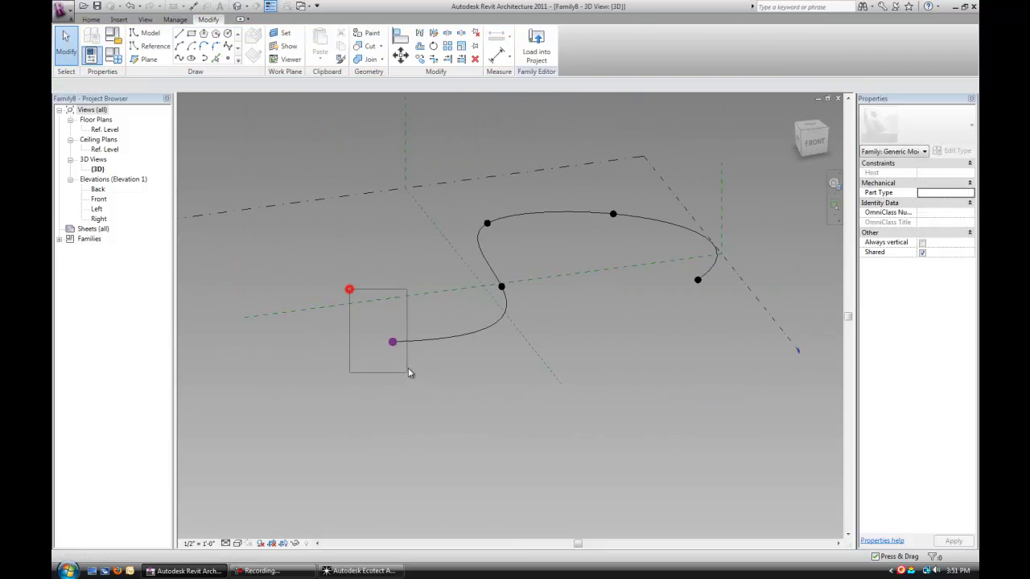
pyautogui.moveTo(407, 373); pyautogui.dragTo(408, 372)
pyautogui.keyDown('ctrl'); pyautogui.click(501, 287); pyautogui.keyUp('ctrl')
pyautogui.keyDown('ctrl'); pyautogui.click(487, 223); pyautogui.keyUp('ctrl')
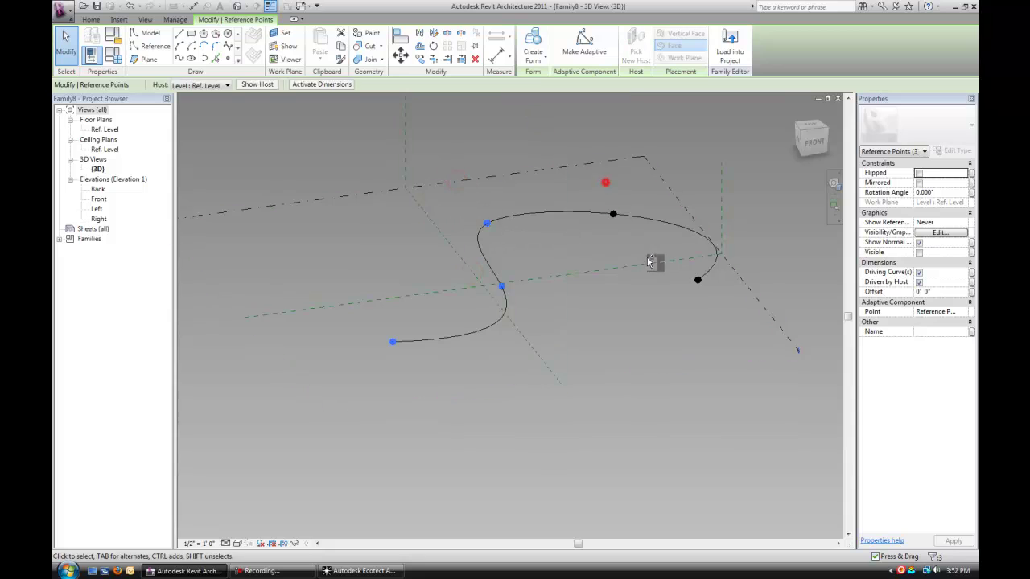
pyautogui.keyDown('ctrl'); pyautogui.click(614, 214); pyautogui.keyUp('ctrl')
pyautogui.keyDown('ctrl'); pyautogui.click(698, 279); pyautogui.keyUp('ctrl')
pyautogui.click(605, 58)
pyautogui.click(474, 390)
# Step: Sketch a narrow upright rectangular profile on the vertical plane of adaptive point 1, perpendicular to the start of the spline
pyautogui.scroll(3, 359, 343)
pyautogui.scroll(-3, 409, 369)
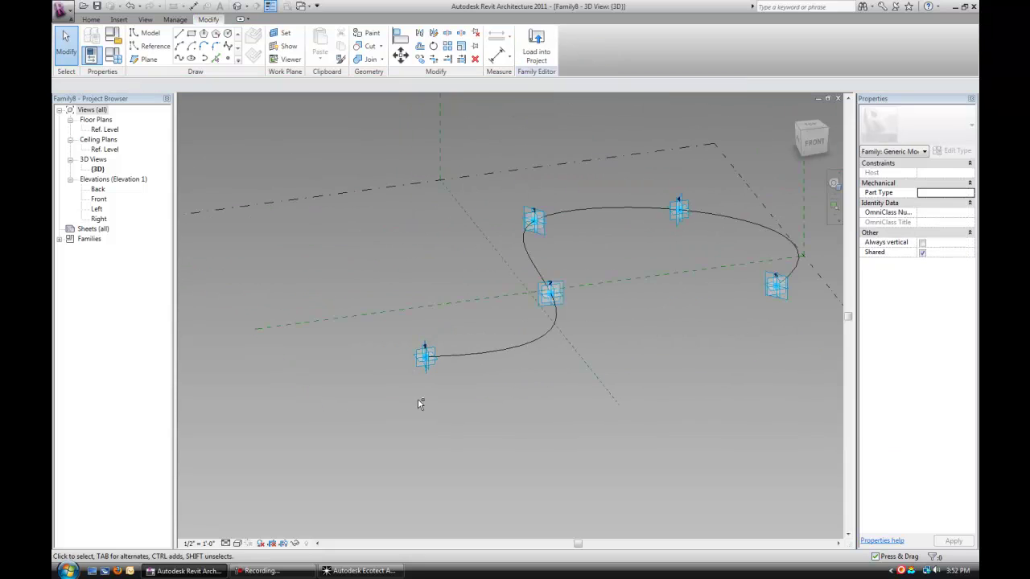
pyautogui.keyDown('shift'); pyautogui.moveTo(419, 400); pyautogui.dragTo(524, 422, button='middle'); pyautogui.keyUp('shift')
pyautogui.scroll(4, 535, 392)
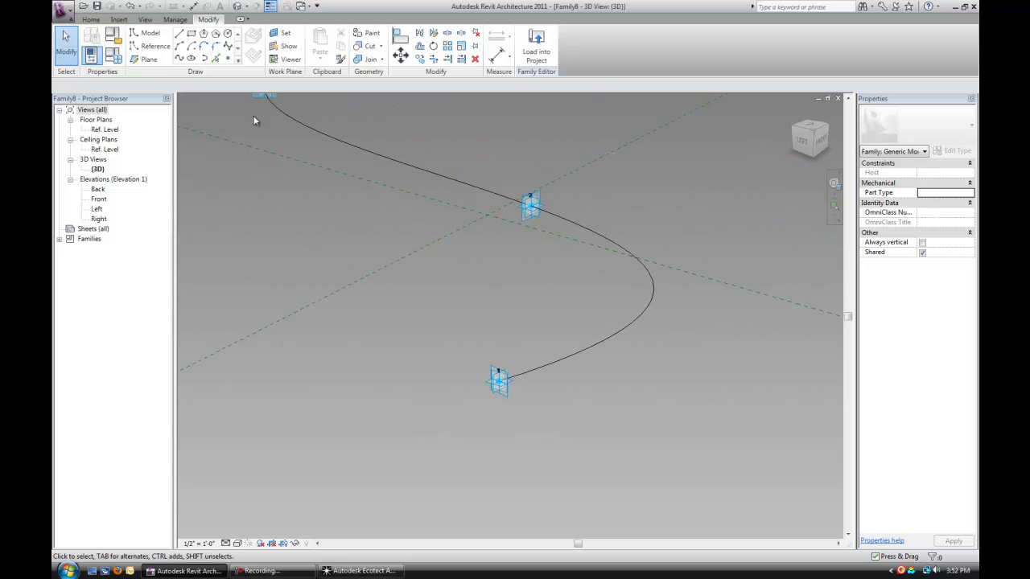
pyautogui.click(191, 35)
pyautogui.click(280, 32)
pyautogui.scroll(3, 499, 383)
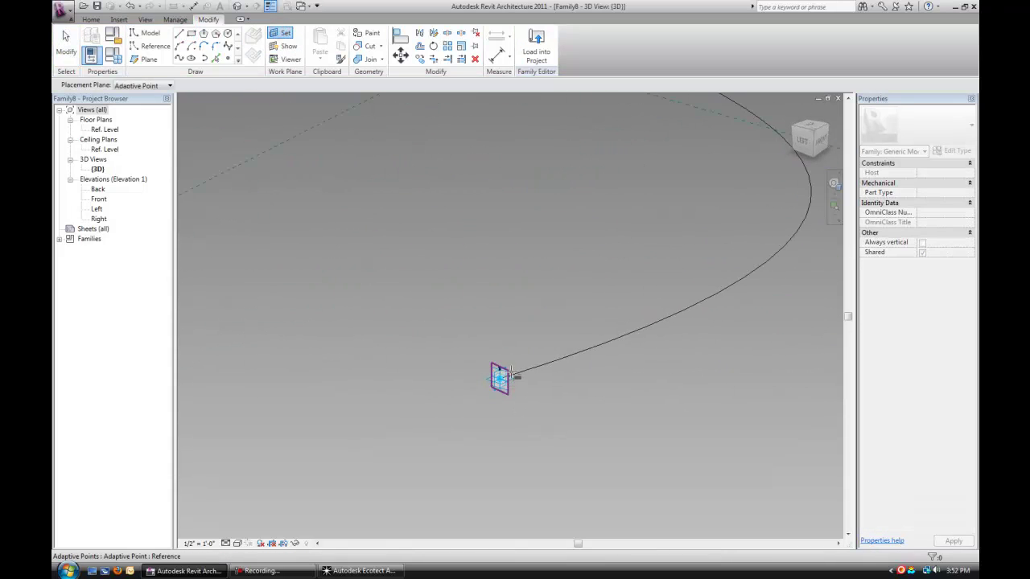
pyautogui.click(509, 370)
pyautogui.scroll(3, 509, 376)
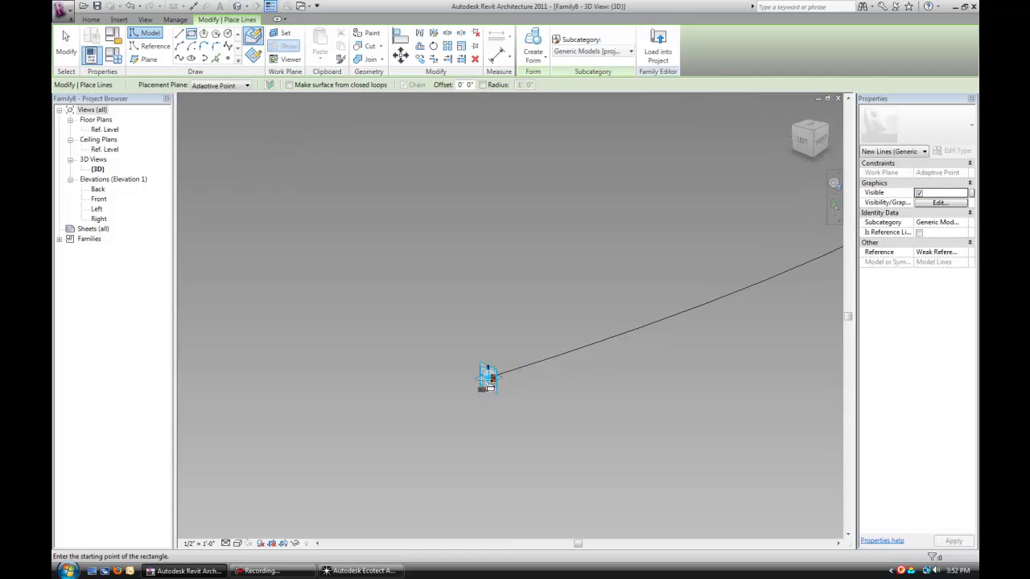
pyautogui.click(491, 380)
pyautogui.click(474, 266)
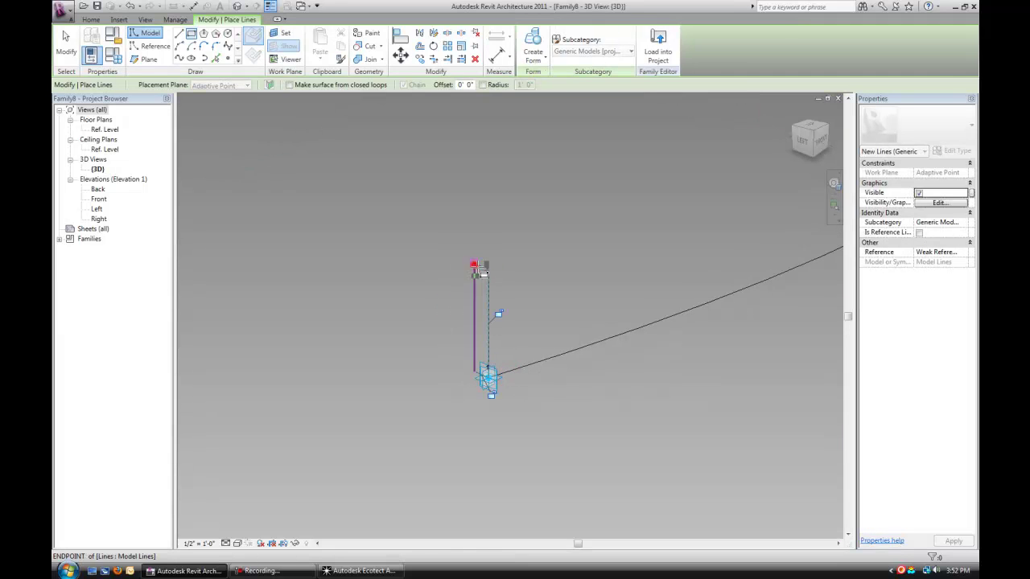
# Step: Set the rectangular profile to 2' high and 3" wide
pyautogui.press('Escape')
pyautogui.click(481, 268)
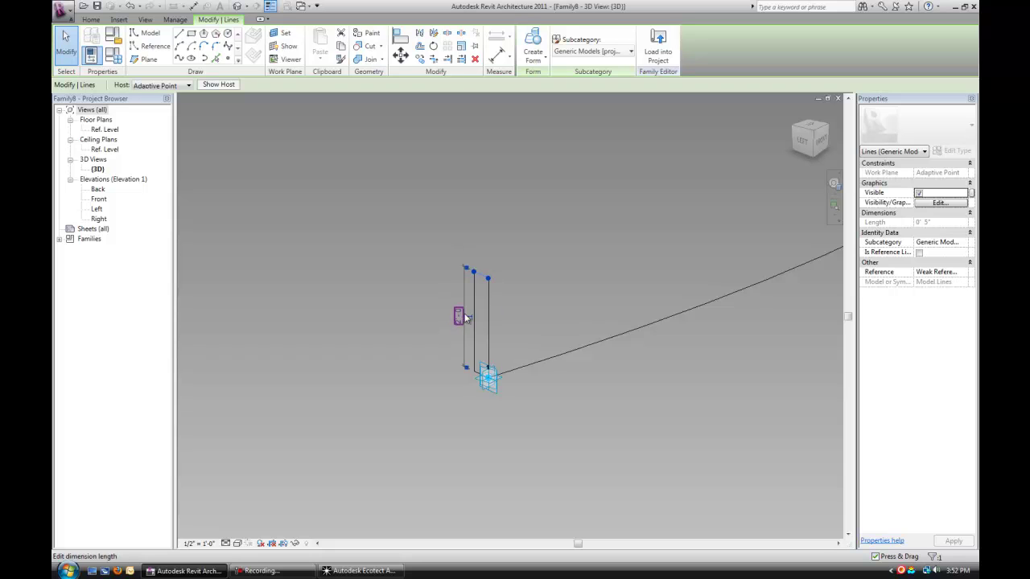
pyautogui.click(475, 308)
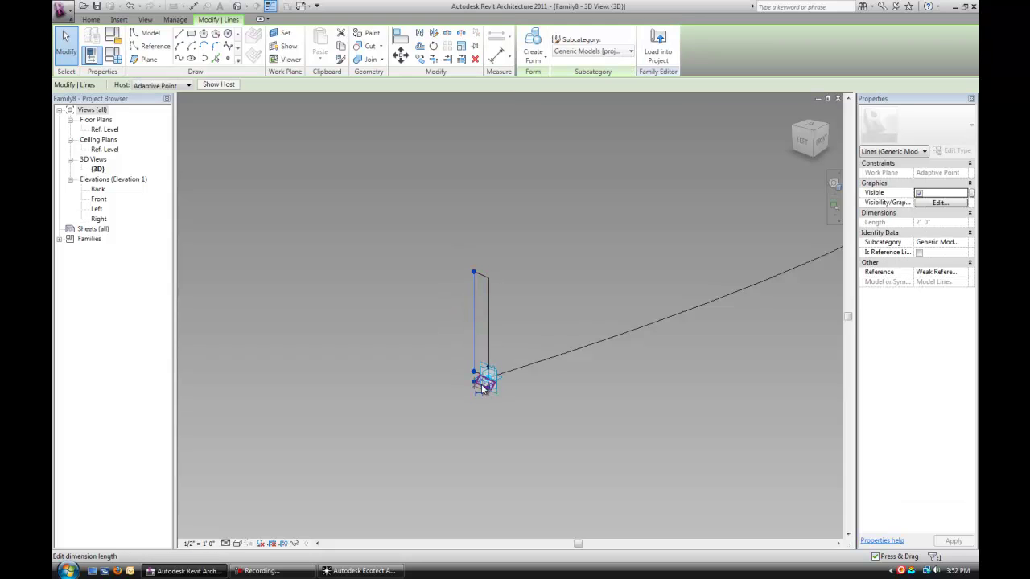
pyautogui.write('3"')
pyautogui.press('Return')
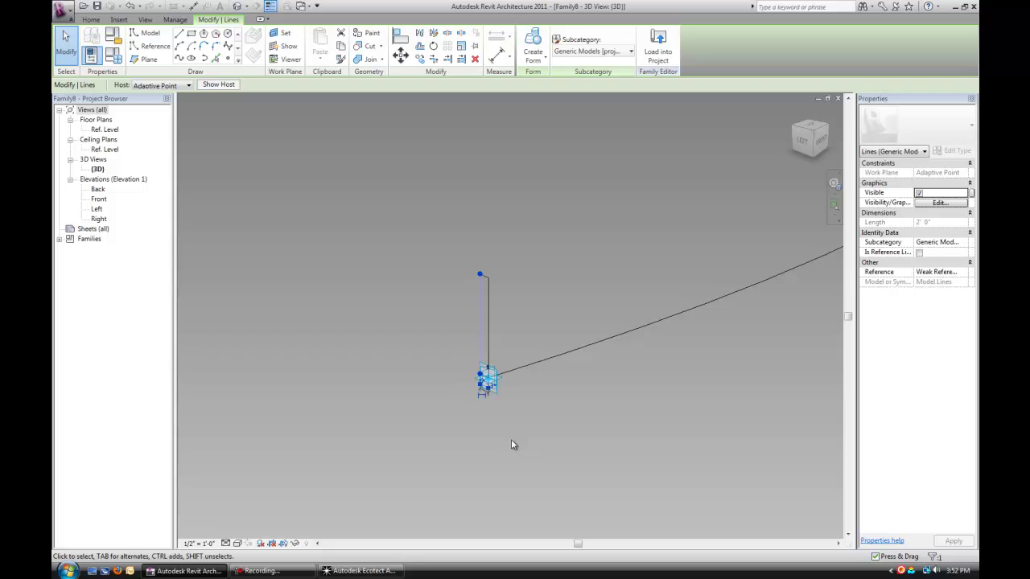
pyautogui.press('Escape')
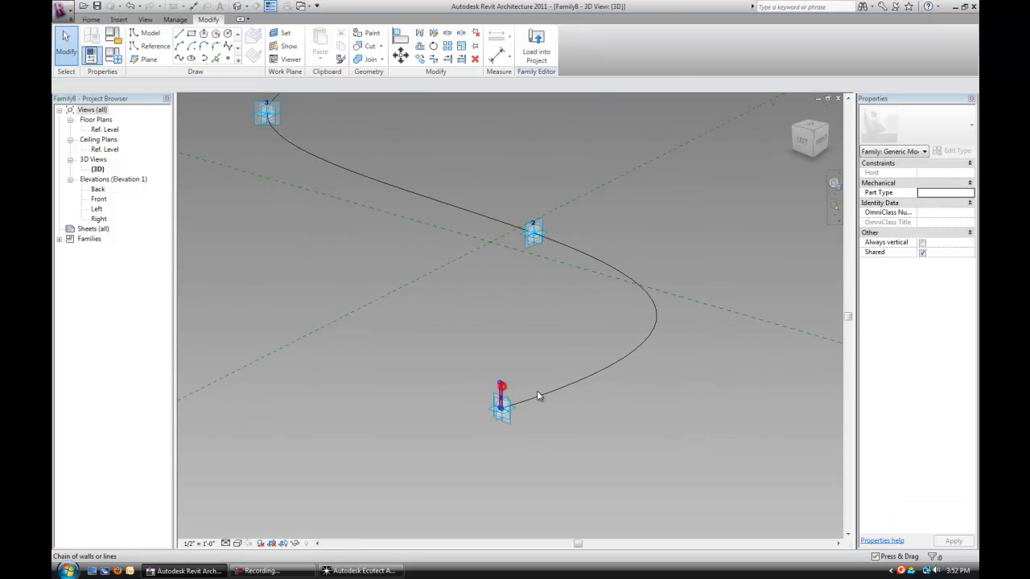
# Step: Create a solid form by sweeping the rectangular profile along the spline
pyautogui.click(550, 393)
pyautogui.click(534, 57)
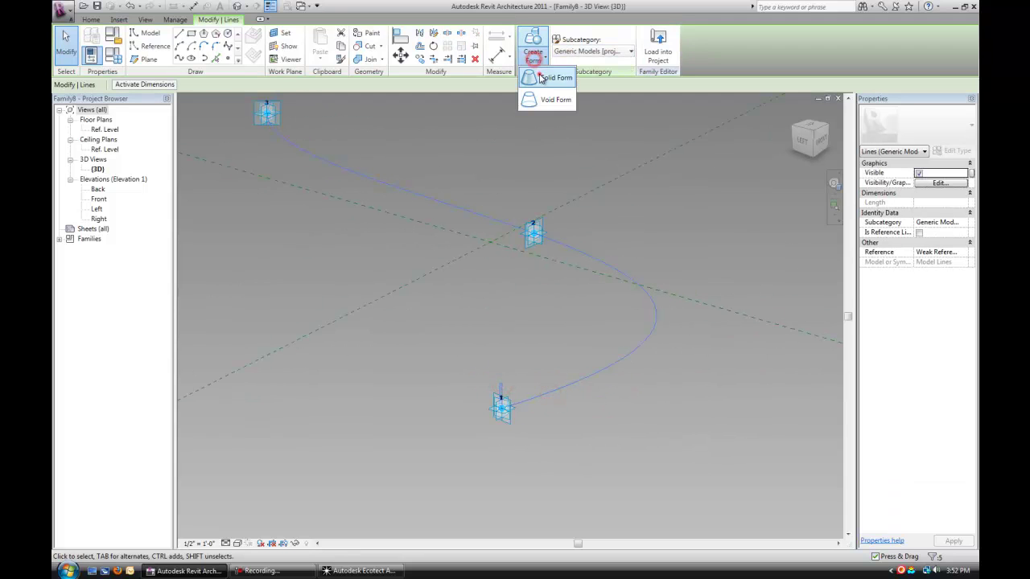
pyautogui.click(542, 78)
# Step: Load the finished five-point component into the Family6 wall mass only
pyautogui.keyDown('shift'); pyautogui.moveTo(689, 355); pyautogui.dragTo(597, 371, button='middle'); pyautogui.keyUp('shift')
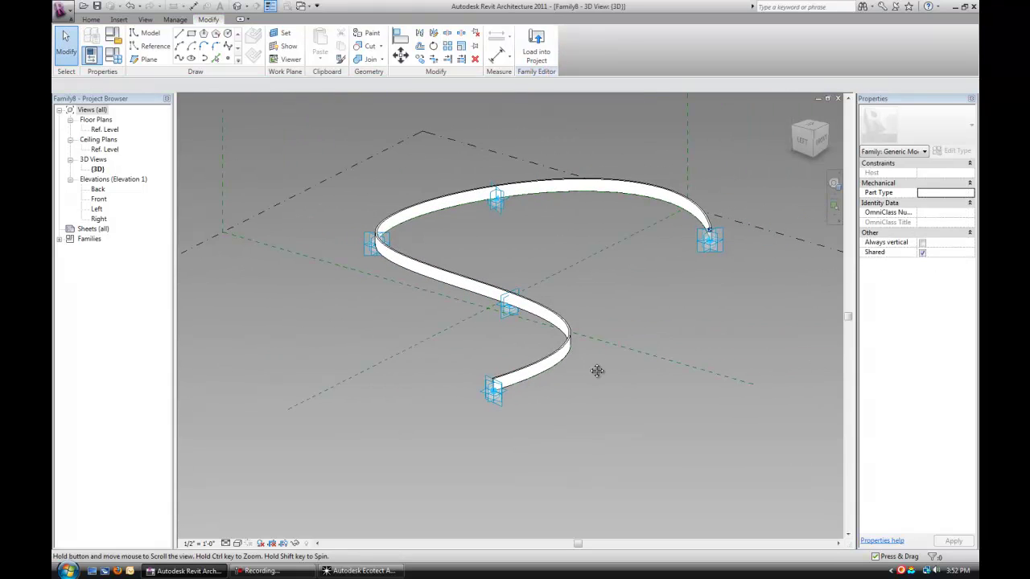
pyautogui.scroll(2, 552, 383)
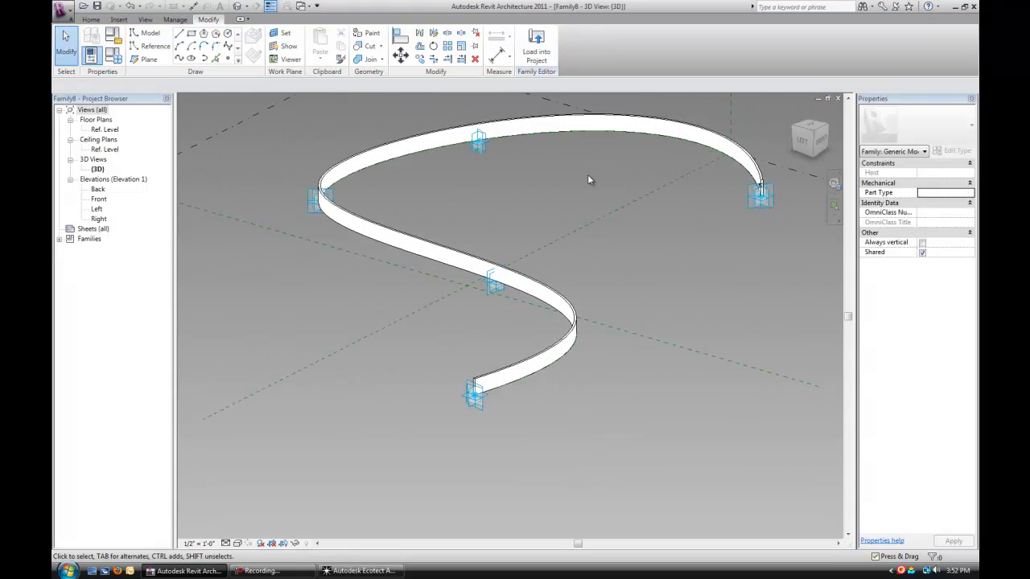
pyautogui.keyDown('shift'); pyautogui.moveTo(646, 273); pyautogui.dragTo(612, 302, button='middle'); pyautogui.keyUp('shift')
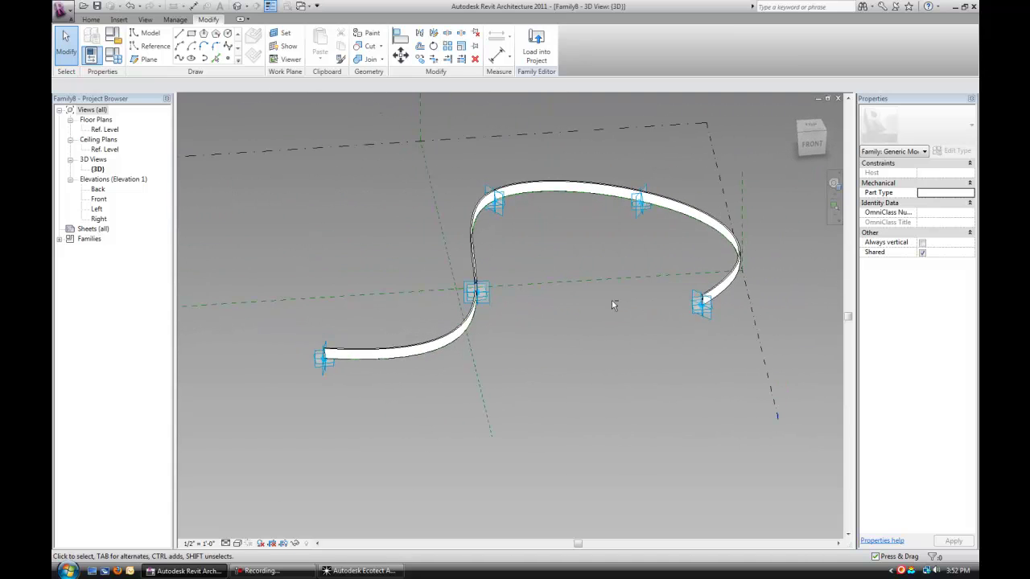
pyautogui.click(539, 46)
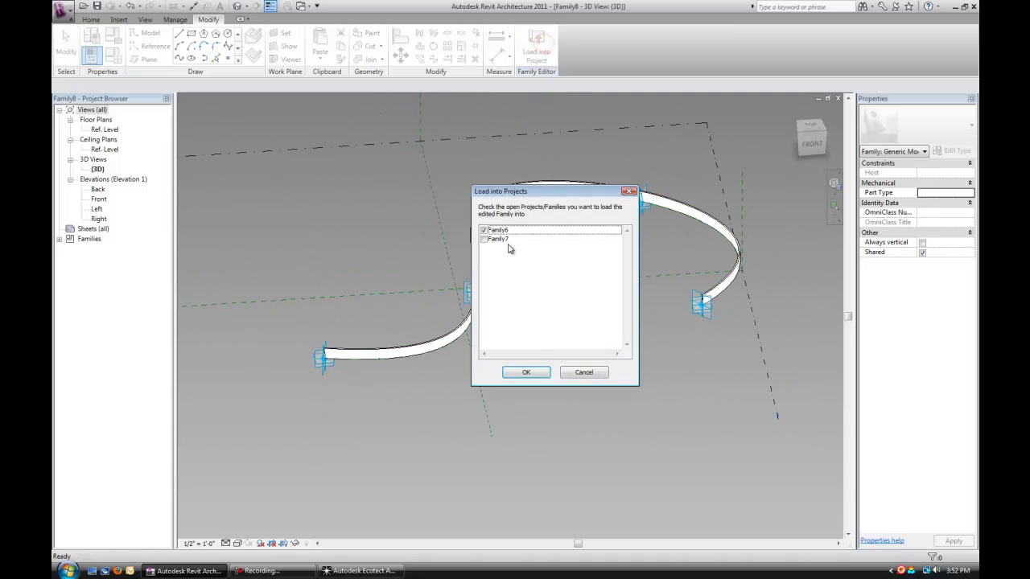
pyautogui.click(526, 370)
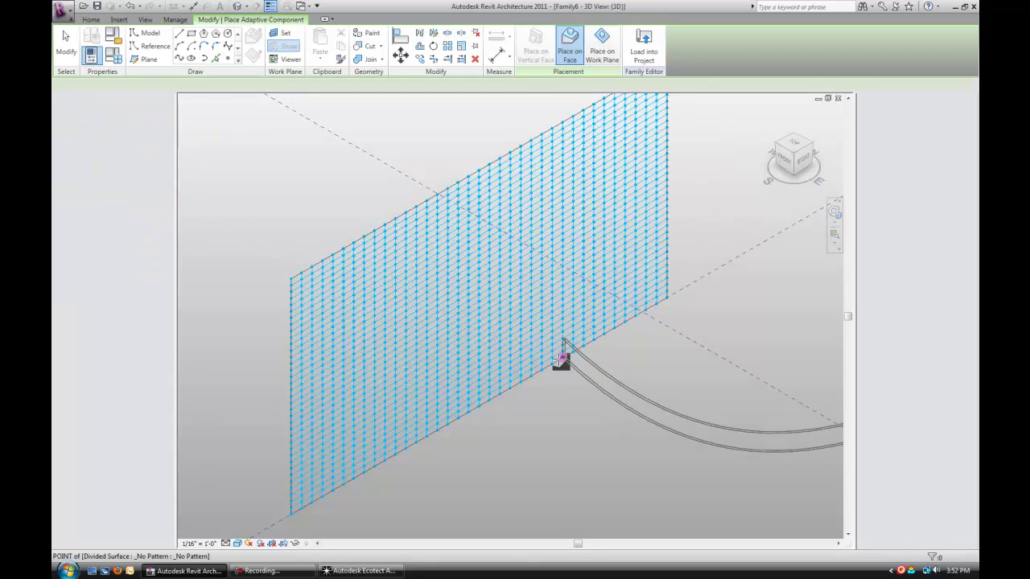
# Step: Place the component's five points on nodes of the seventh vertical grid line, from the wall's bottom edge up to its top edge
pyautogui.scroll(5, 482, 412)
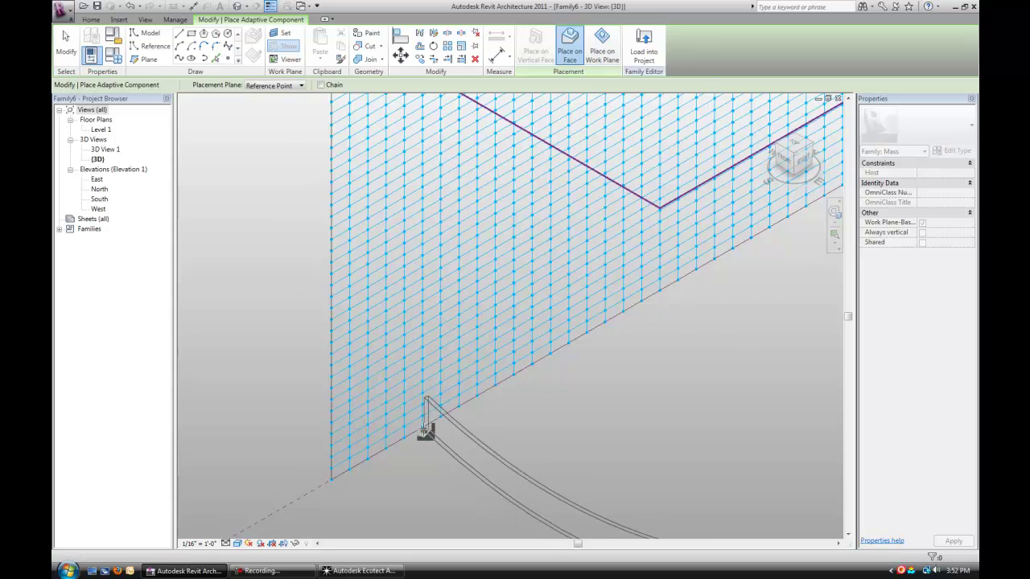
pyautogui.scroll(2, 434, 412)
pyautogui.scroll(-4, 495, 413)
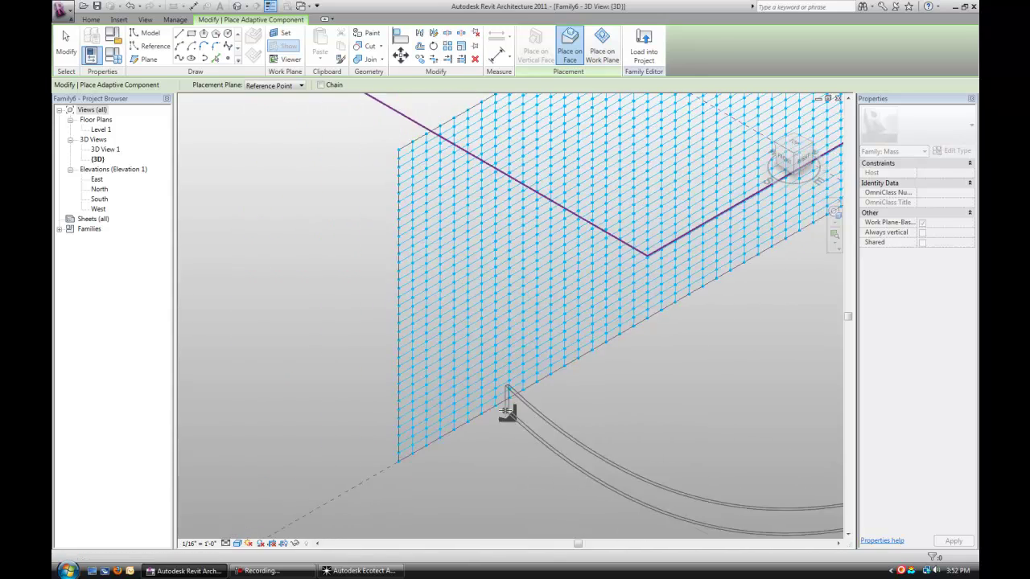
pyautogui.scroll(3, 484, 408)
pyautogui.scroll(1, 485, 410)
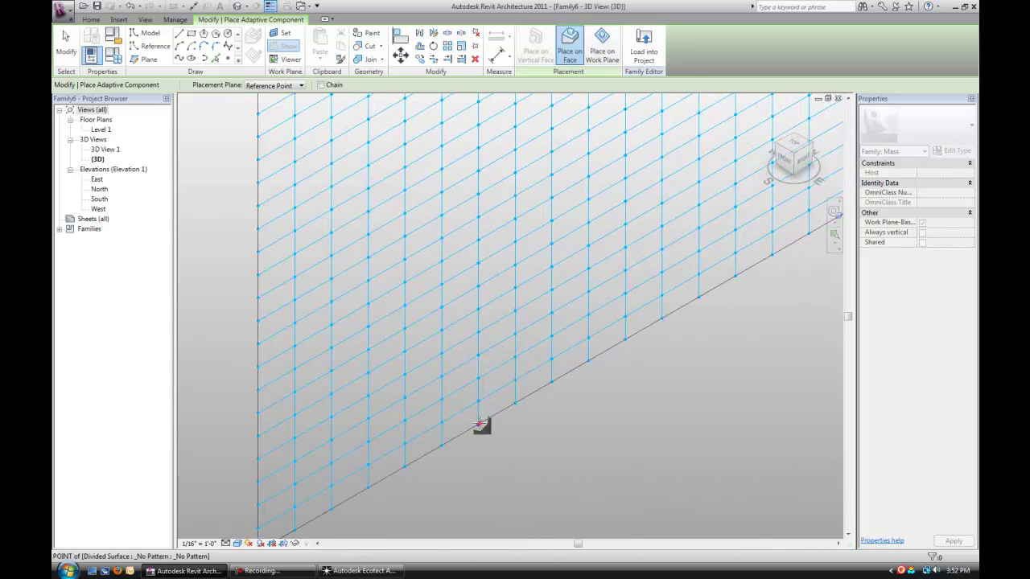
pyautogui.scroll(-3, 480, 424)
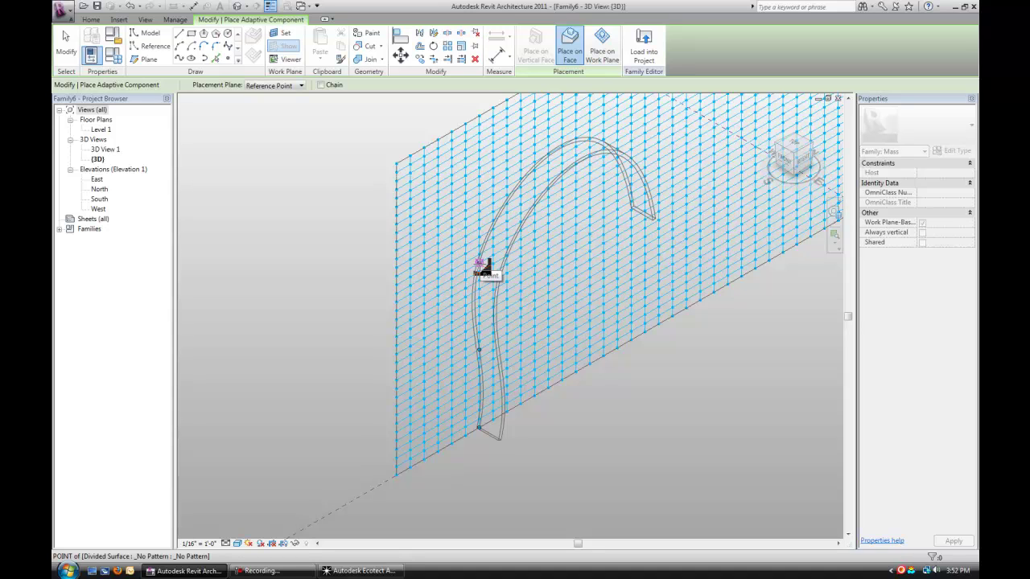
pyautogui.click(479, 265)
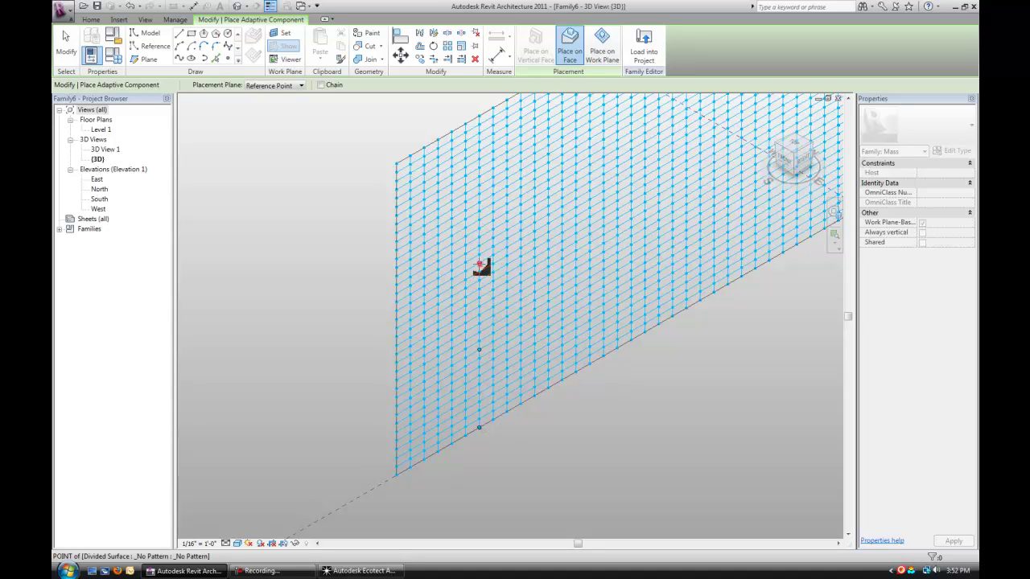
pyautogui.click(479, 187)
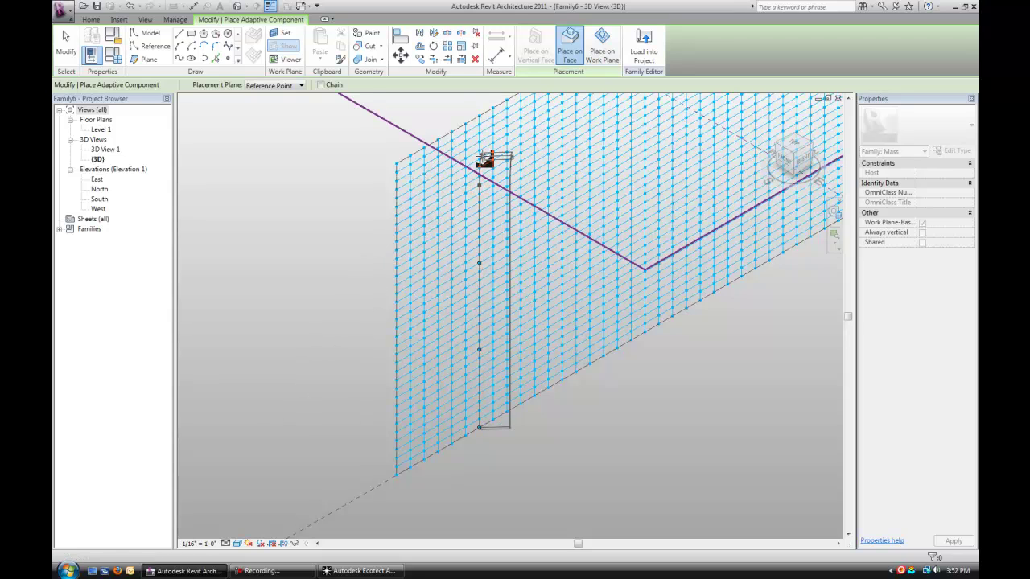
pyautogui.click(481, 113)
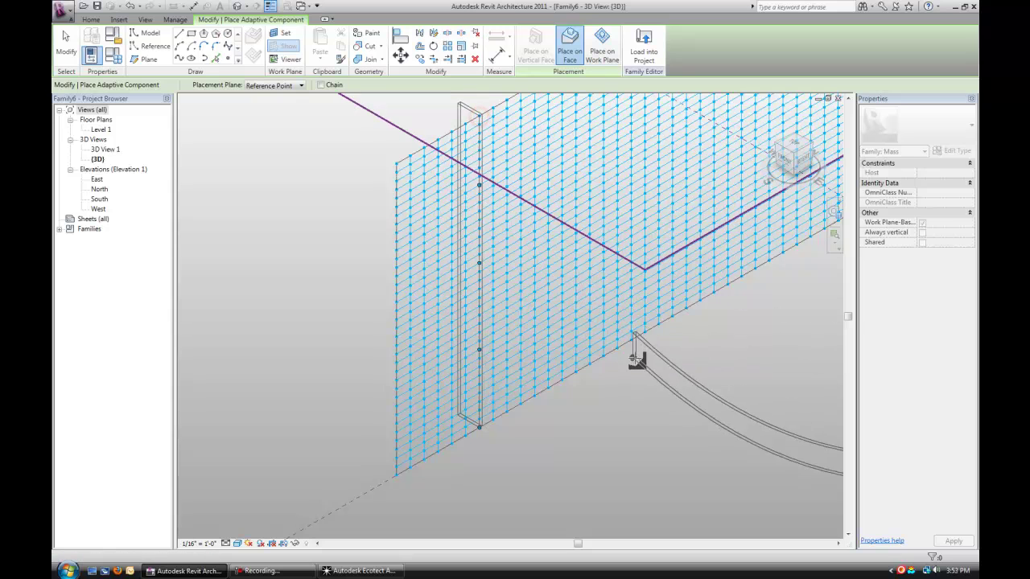
# Step: Place a second five-point fin just past the seventh grid line from bottom to top edge, its second and third points one grid line over
pyautogui.scroll(-4, 661, 402)
pyautogui.scroll(3, 658, 402)
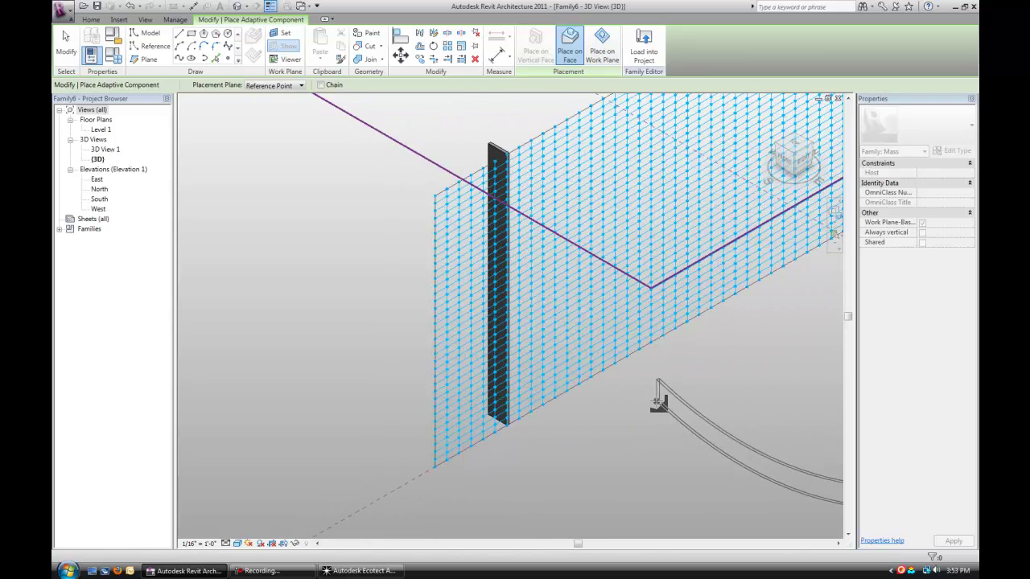
pyautogui.scroll(1, 547, 421)
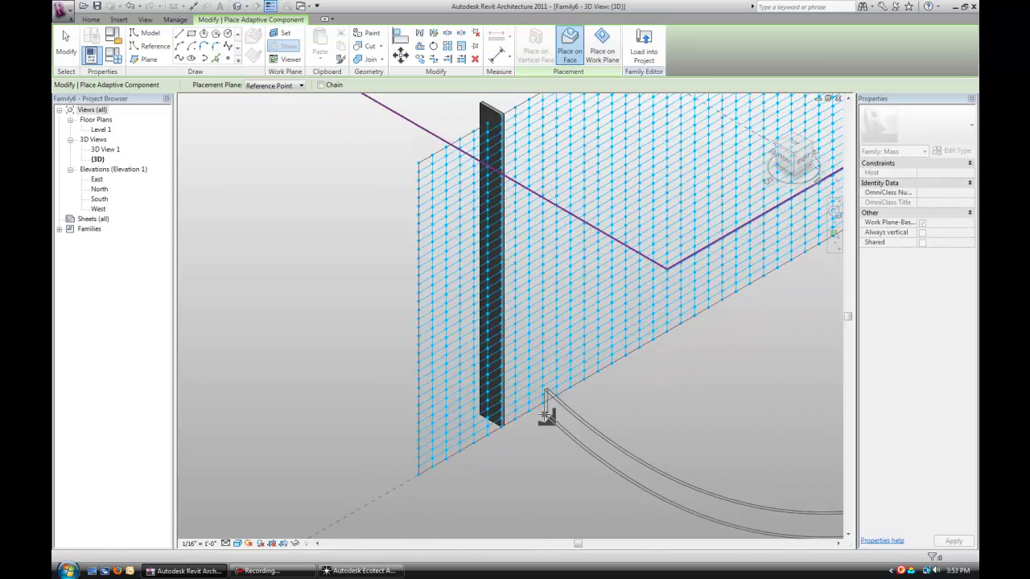
pyautogui.click(516, 419)
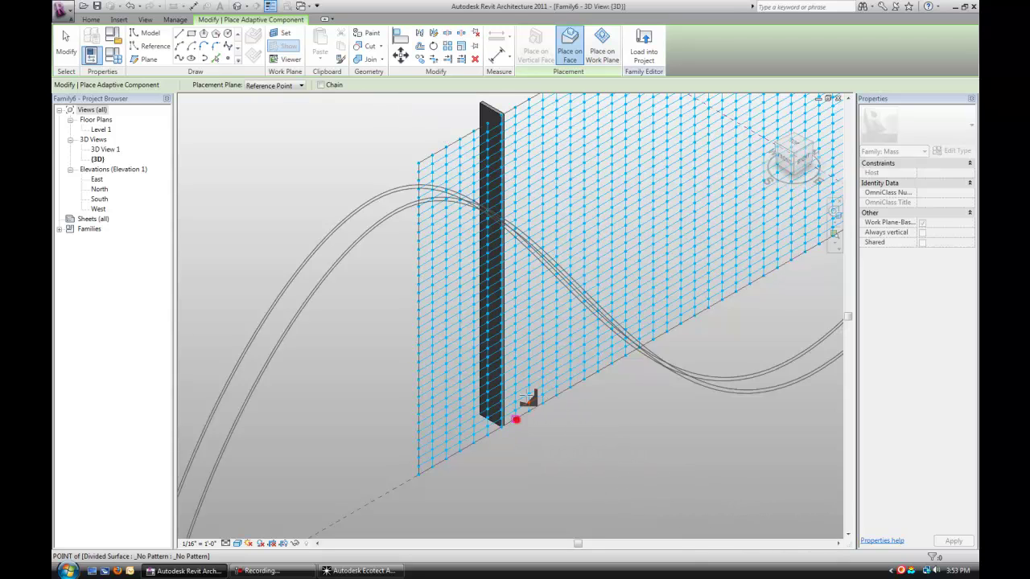
pyautogui.click(529, 306)
pyautogui.click(529, 221)
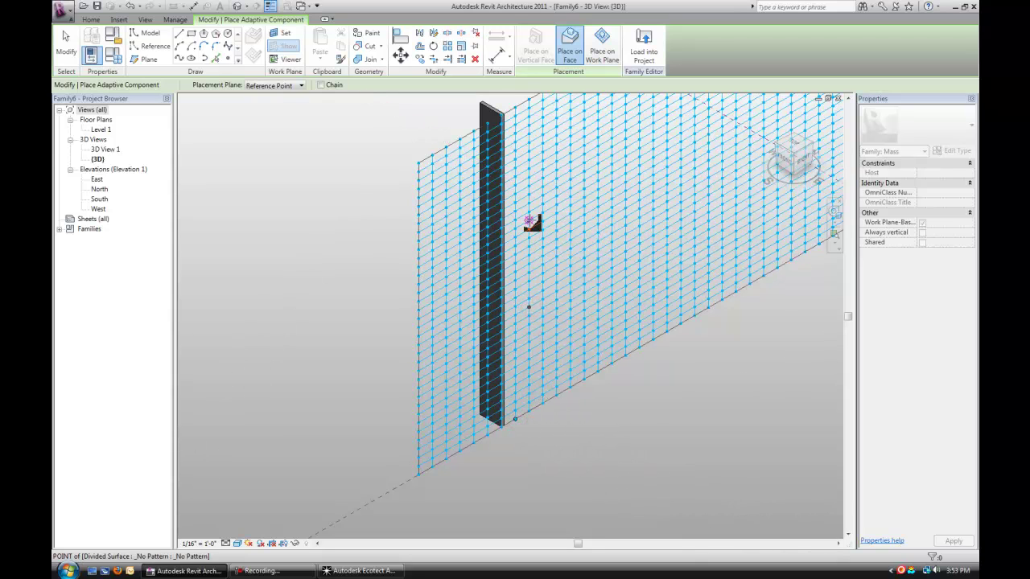
pyautogui.click(517, 153)
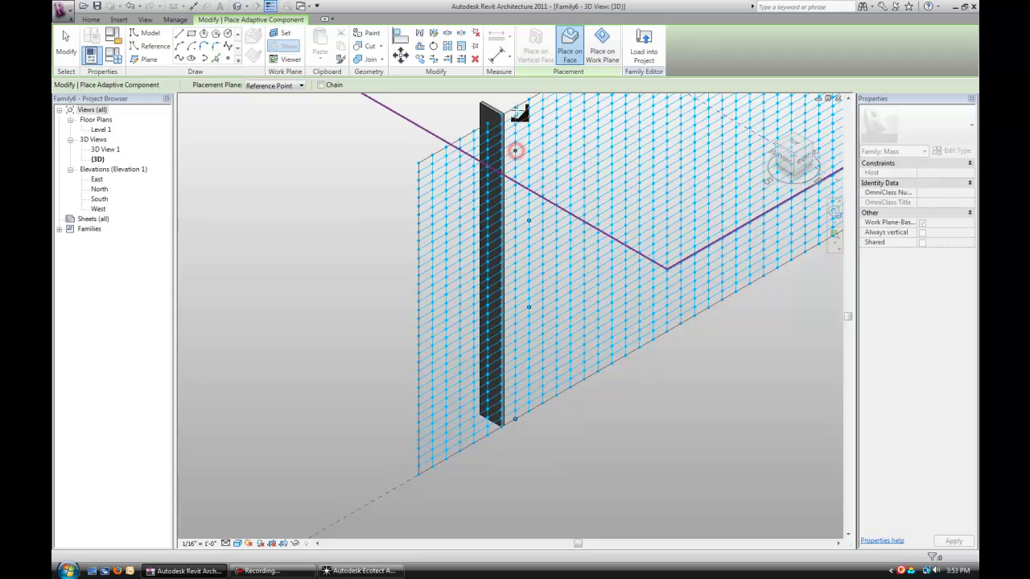
pyautogui.click(515, 107)
# Step: Place a third five-point fin on the next grid line from bottom to top edge, offsetting its middle points to form a wider curve
pyautogui.scroll(-2, 598, 333)
pyautogui.moveTo(589, 332); pyautogui.dragTo(536, 364, button='middle')
pyautogui.scroll(-1, 536, 365)
pyautogui.keyDown('shift'); pyautogui.moveTo(535, 406); pyautogui.dragTo(499, 420, button='middle'); pyautogui.keyUp('shift')
pyautogui.click(495, 416)
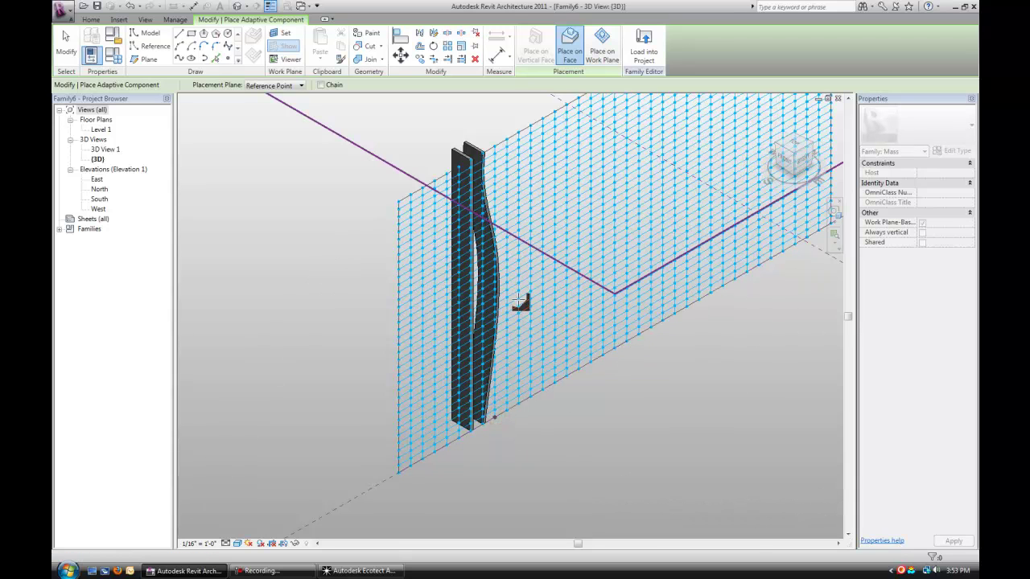
pyautogui.click(505, 220)
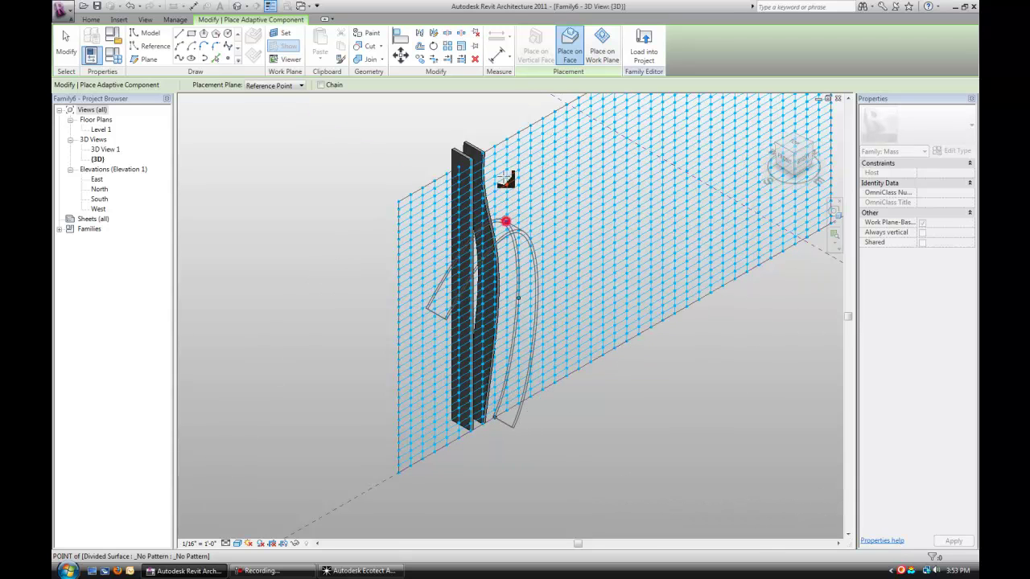
pyautogui.click(494, 152)
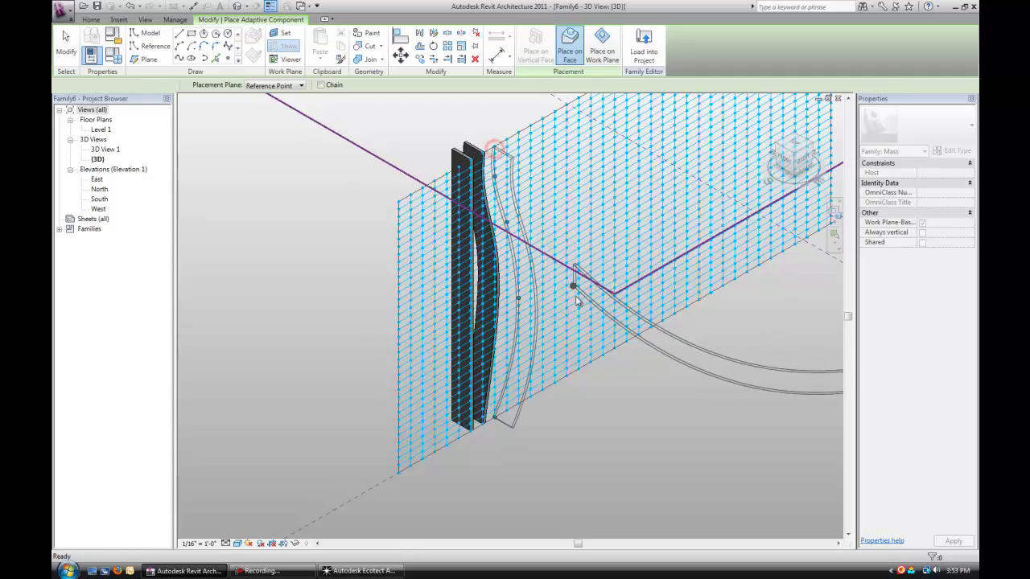
pyautogui.press('Escape')
pyautogui.press('Escape')
# Step: In the Level 1 floor plan, flip the two adaptive components that project from the opposite side of the wall
pyautogui.keyDown('shift'); pyautogui.moveTo(576, 301); pyautogui.dragTo(471, 166, button='middle'); pyautogui.keyUp('shift')
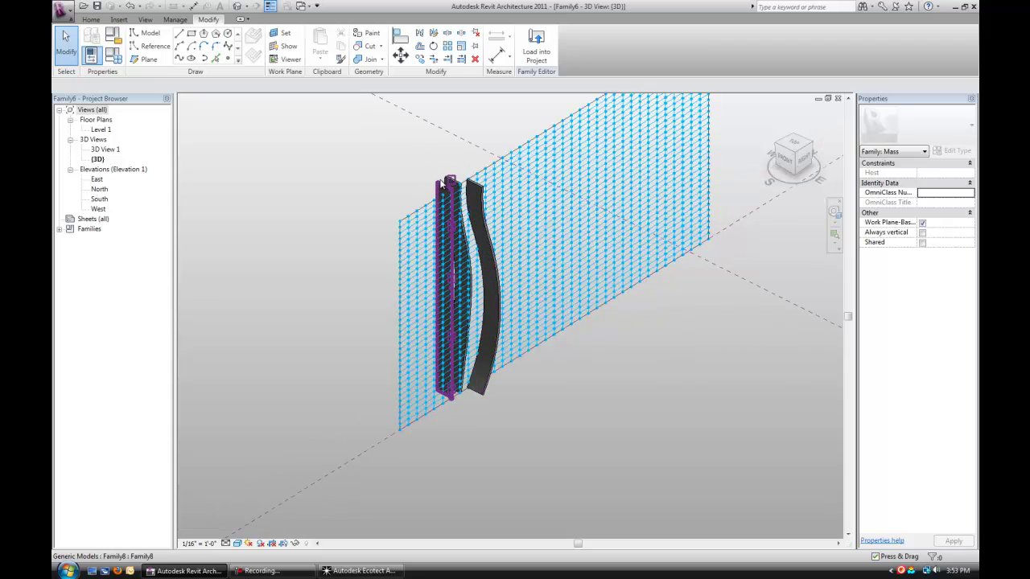
pyautogui.click(478, 207)
pyautogui.moveTo(576, 314); pyautogui.dragTo(574, 349, button='middle')
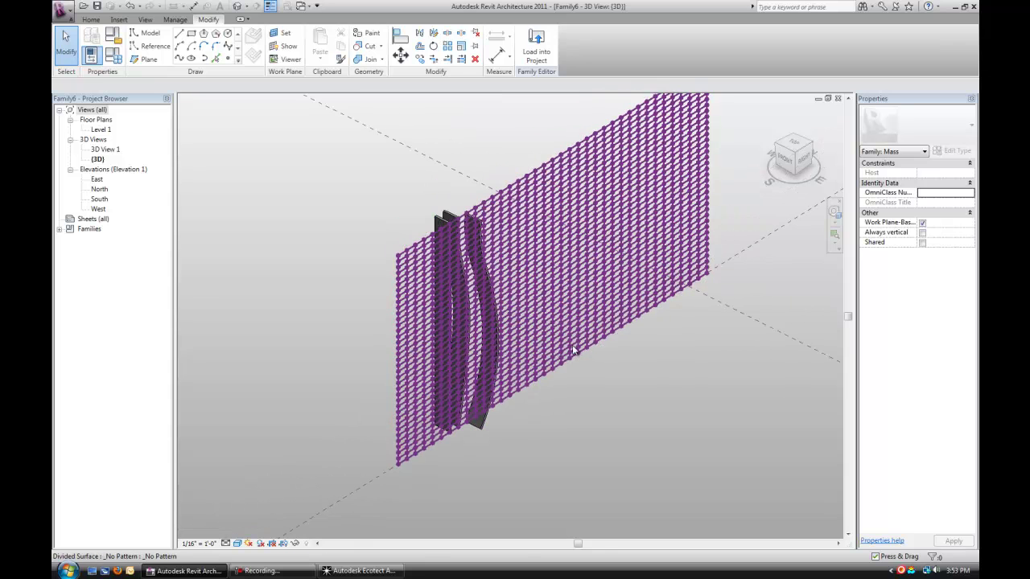
pyautogui.doubleClick(101, 130)
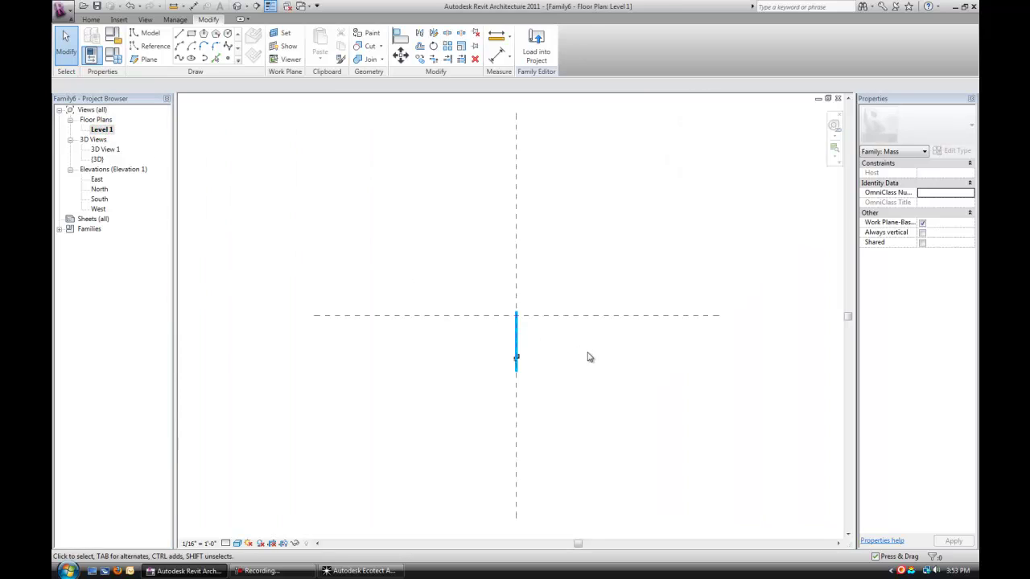
pyautogui.scroll(9, 510, 365)
pyautogui.scroll(3, 587, 270)
pyautogui.scroll(-2, 575, 356)
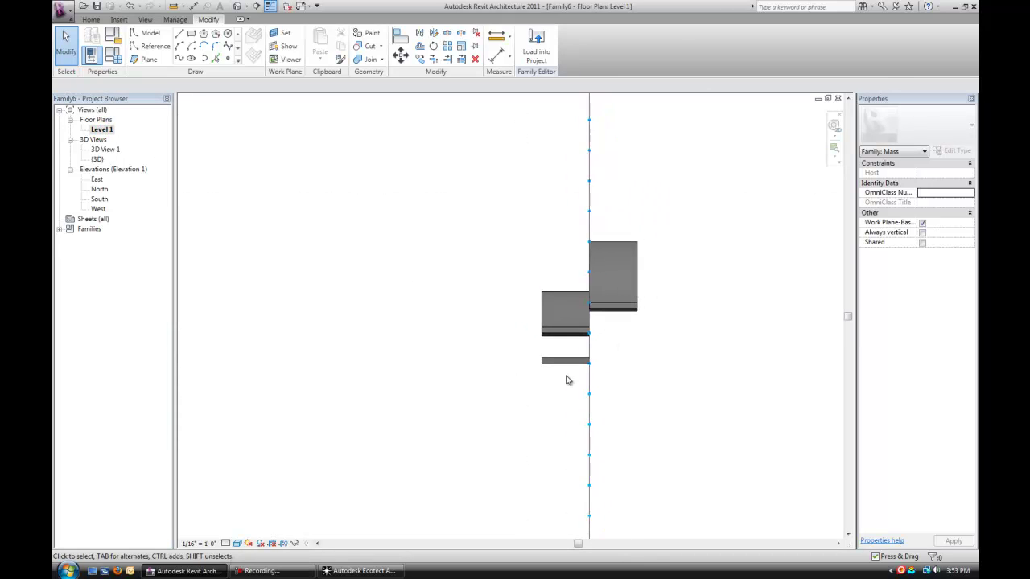
pyautogui.moveTo(559, 393); pyautogui.dragTo(409, 246)
pyautogui.scroll(-2, 416, 314)
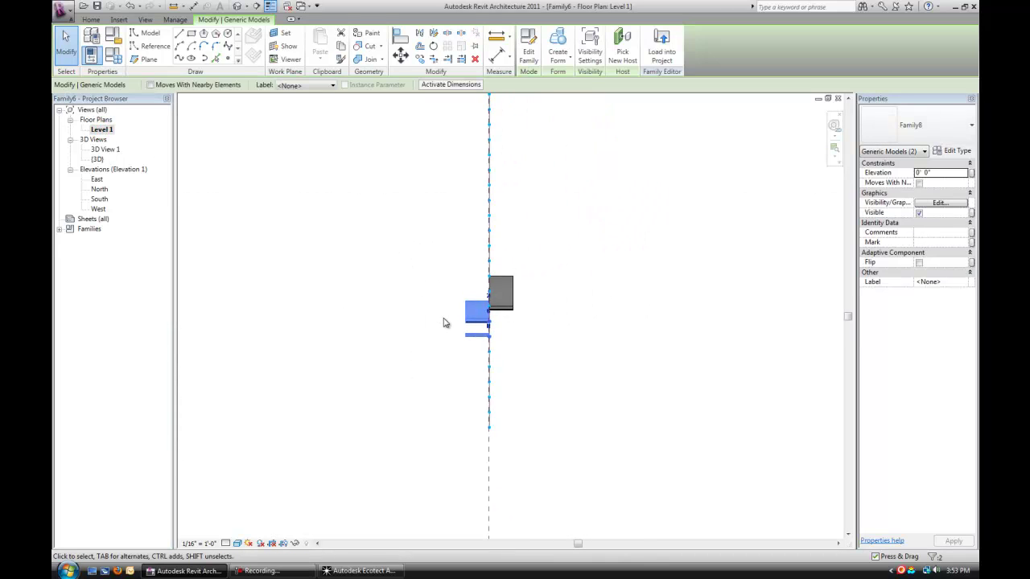
pyautogui.scroll(1, 442, 323)
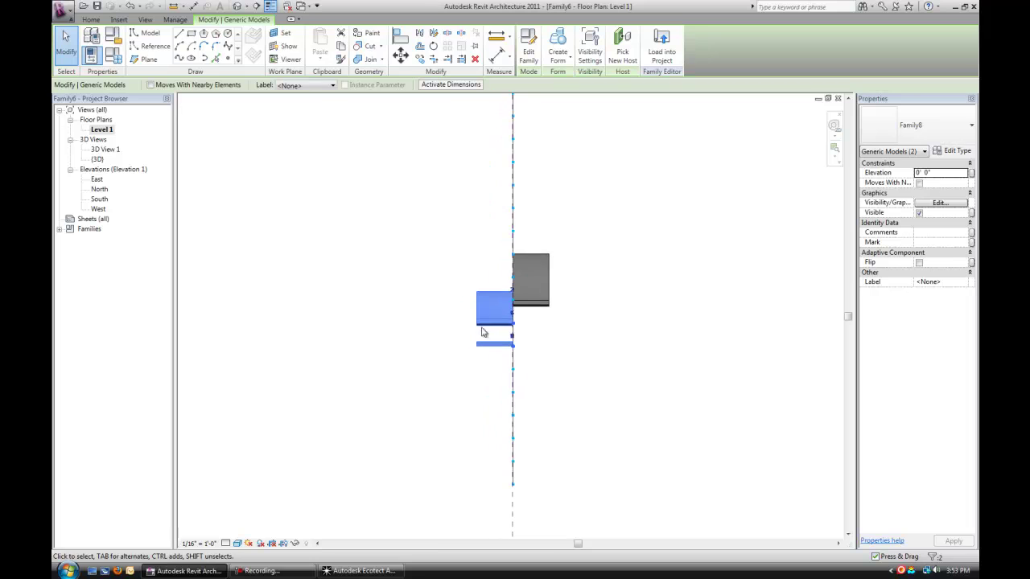
pyautogui.click(918, 263)
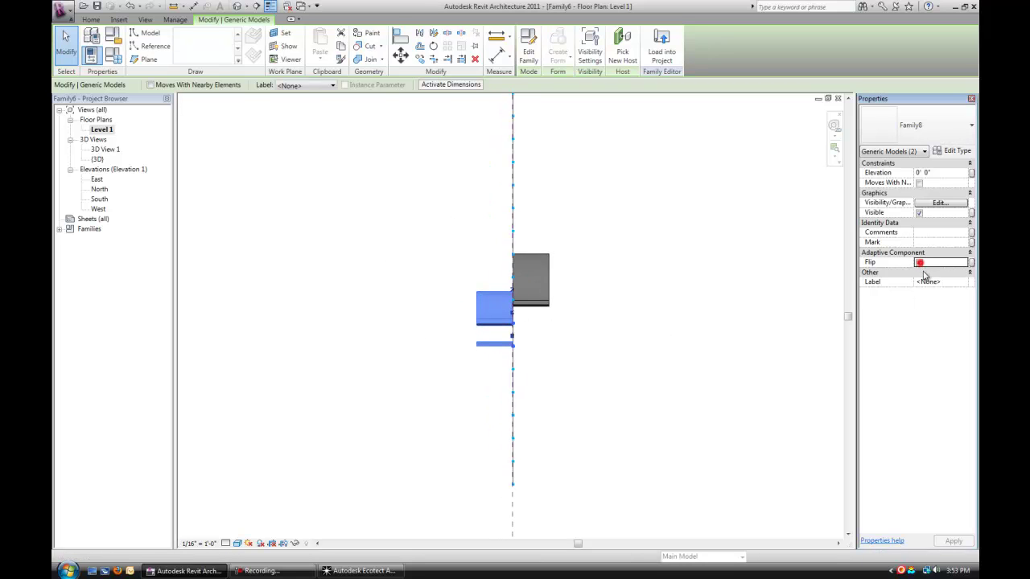
pyautogui.click(640, 310)
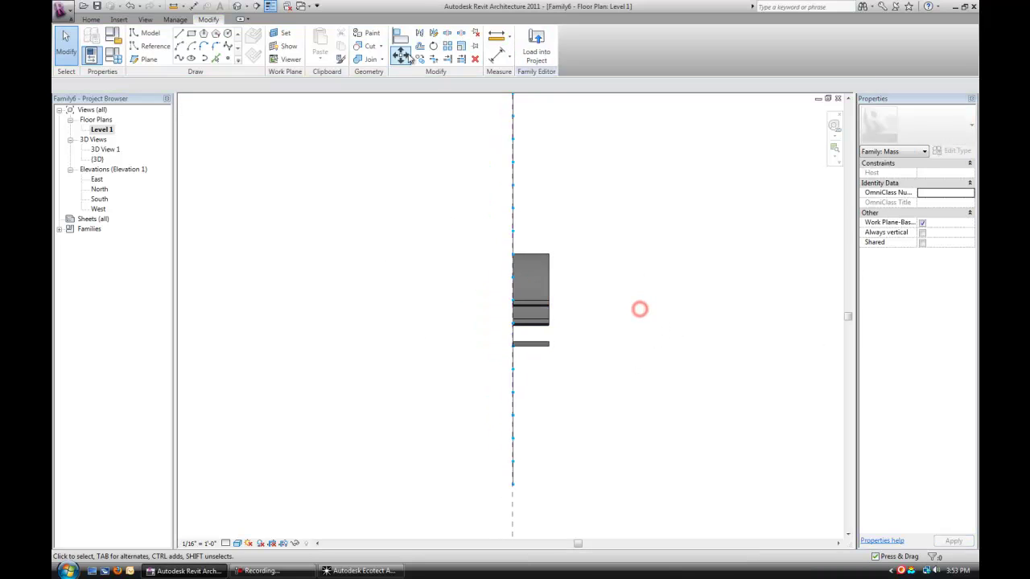
# Step: In the 3D view, place a vertical Family7 two-point component beyond the curved fins, from the wall's bottom edge to its top edge
pyautogui.click(237, 7)
pyautogui.keyDown('shift'); pyautogui.moveTo(610, 378); pyautogui.dragTo(536, 345, button='middle'); pyautogui.keyUp('shift')
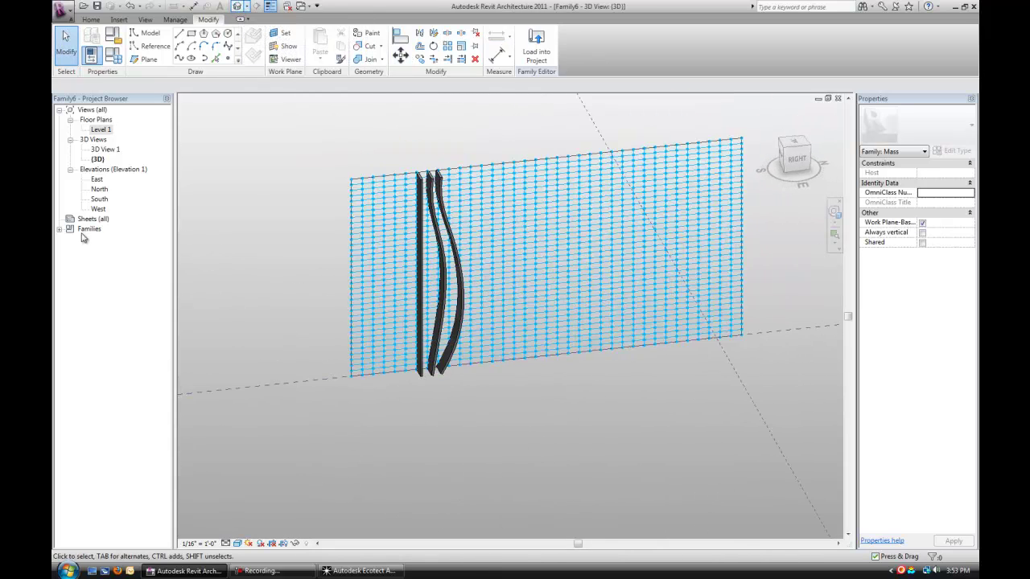
pyautogui.click(61, 233)
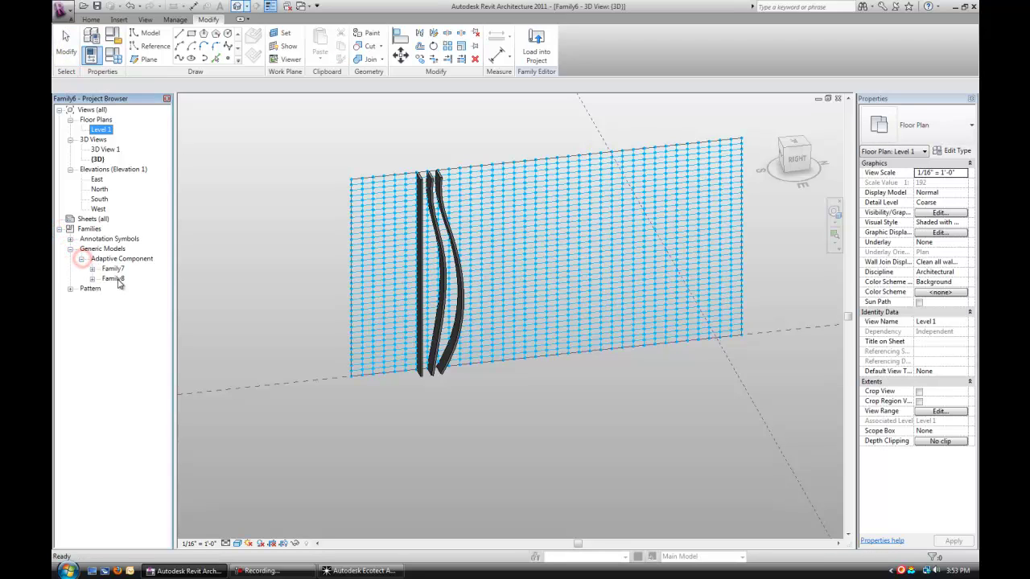
pyautogui.moveTo(122, 279); pyautogui.dragTo(465, 410)
pyautogui.scroll(2, 476, 376)
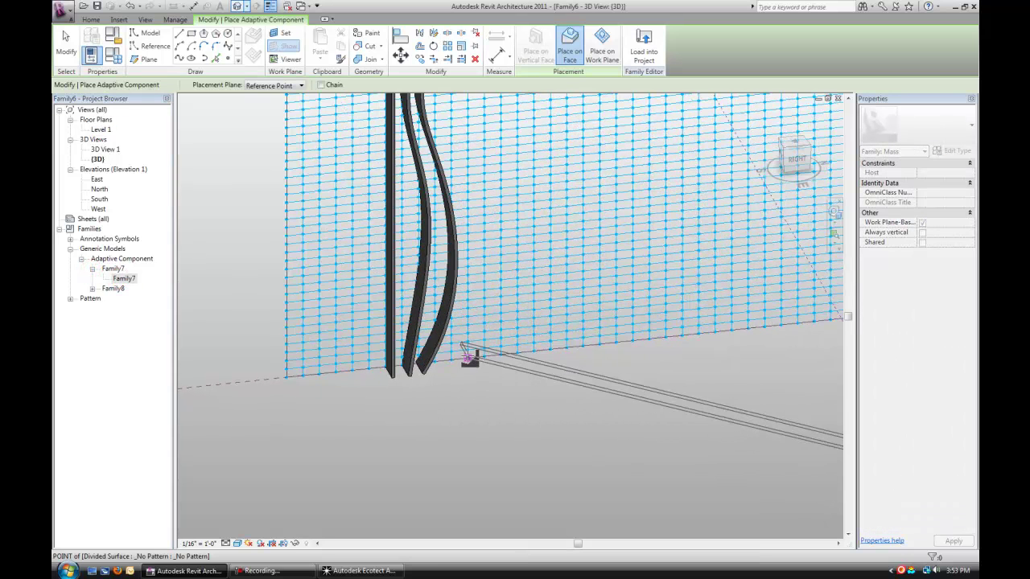
pyautogui.click(469, 360)
pyautogui.scroll(-3, 469, 359)
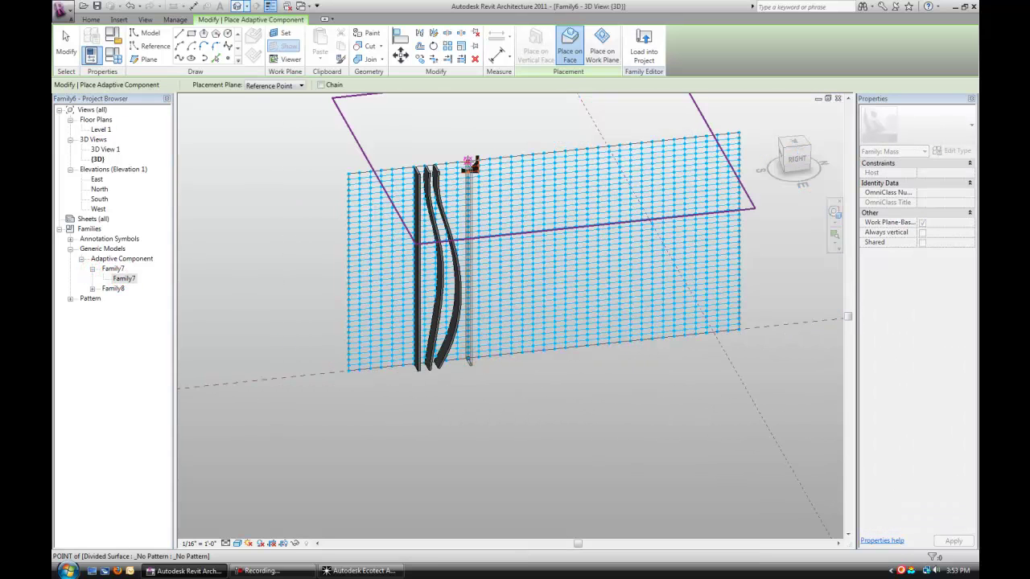
pyautogui.click(469, 163)
pyautogui.press('Escape')
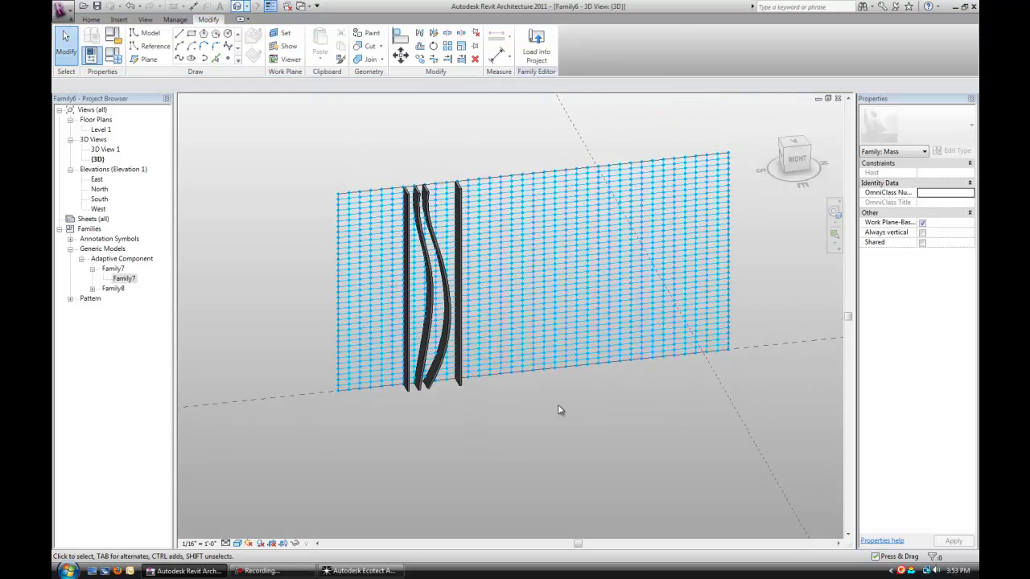
# Step: Place another vertical Family7 component two grid lines past the previous one, spanning the wall's full height
pyautogui.moveTo(561, 410)
pyautogui.keyDown('shift'); pyautogui.mouseDown(button='middle')
pyautogui.moveTo(572, 419)
pyautogui.moveTo(552, 426)
pyautogui.moveTo(527, 410)
pyautogui.moveTo(542, 414)
pyautogui.mouseUp(button='middle'); pyautogui.keyUp('shift')
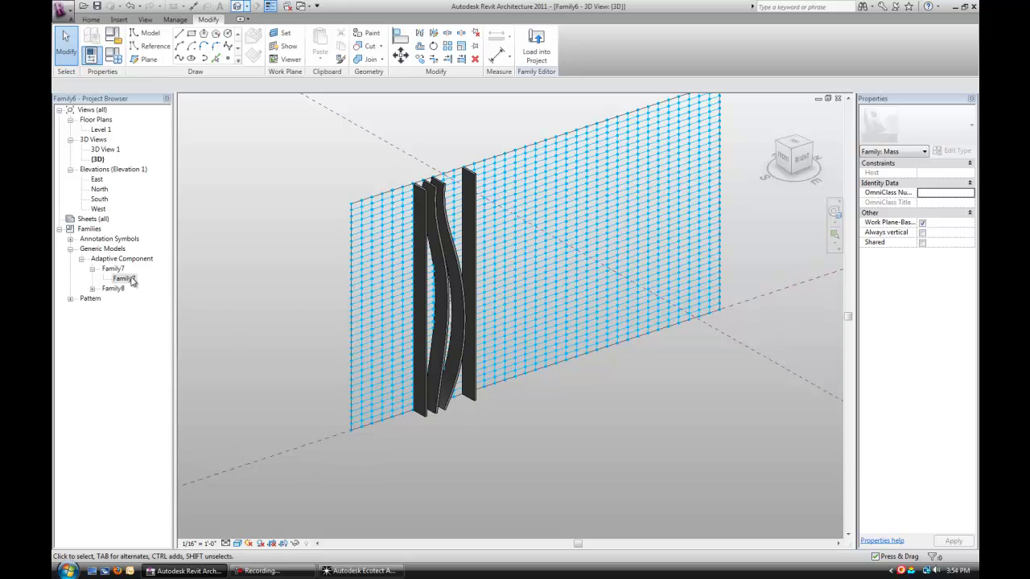
pyautogui.moveTo(131, 280); pyautogui.dragTo(522, 389)
pyautogui.click(486, 387)
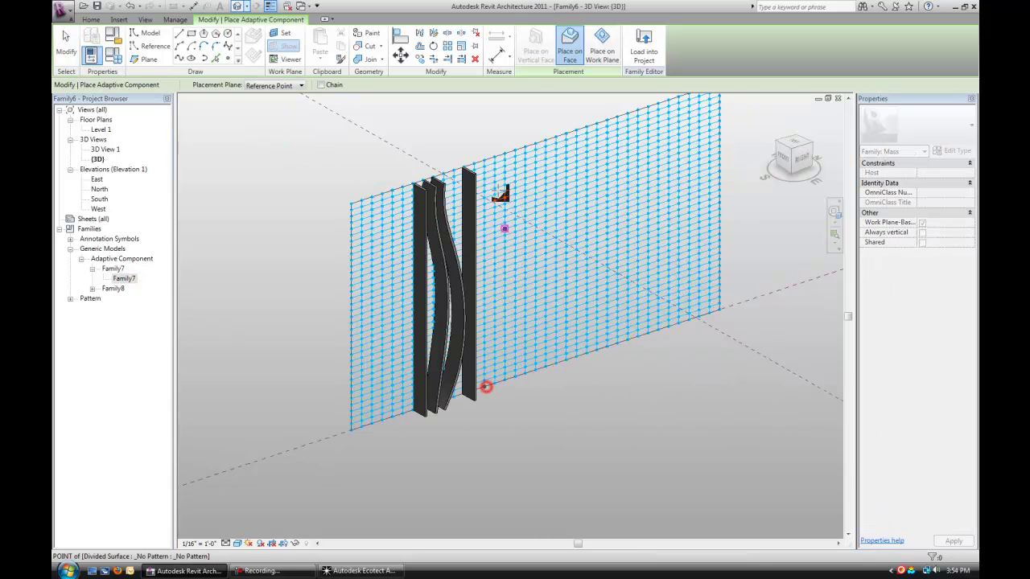
pyautogui.click(486, 387)
pyautogui.click(486, 163)
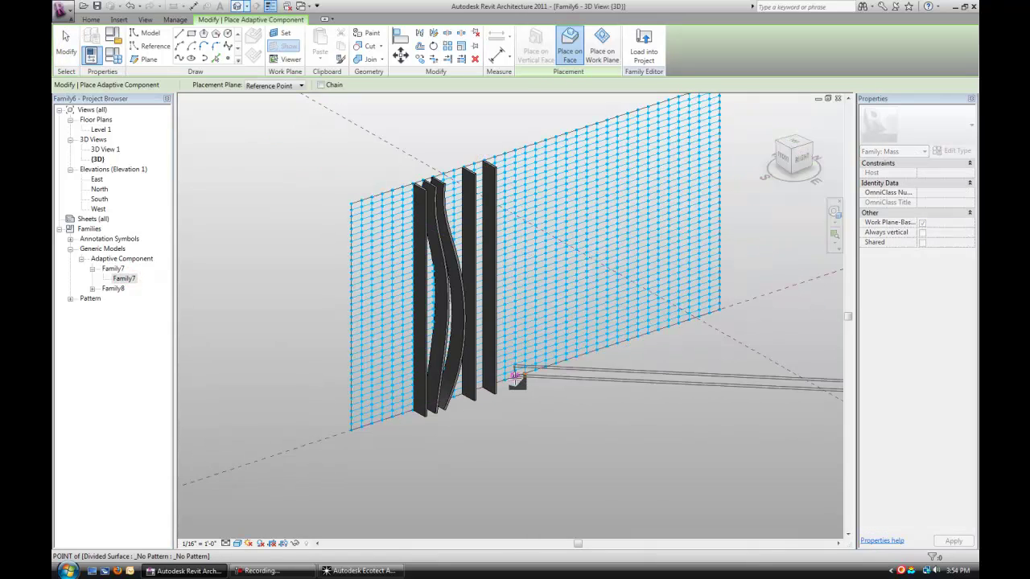
# Step: Place a slanted Family7 component from a bottom-edge node to a top-edge node about four grid lines farther along the wall
pyautogui.click(515, 376)
pyautogui.click(556, 137)
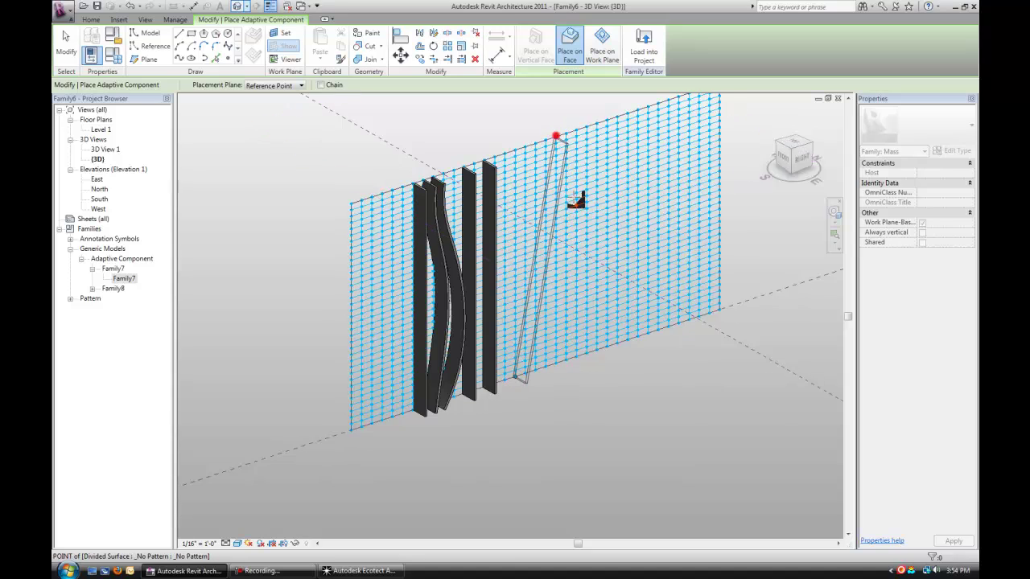
pyautogui.press('Escape')
pyautogui.keyDown('shift'); pyautogui.moveTo(576, 201); pyautogui.dragTo(510, 389, button='middle'); pyautogui.keyUp('shift')
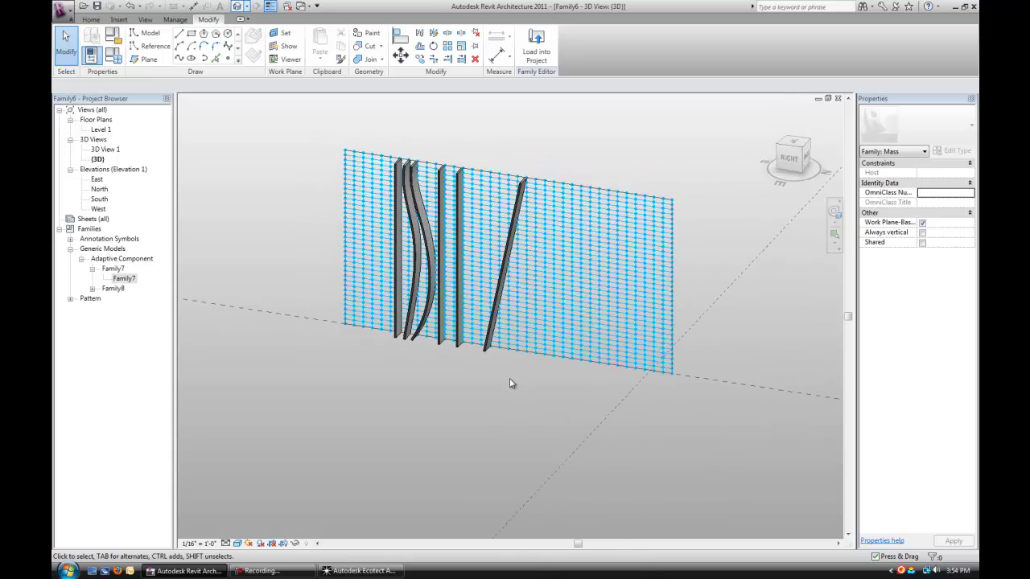
pyautogui.keyDown('shift'); pyautogui.moveTo(517, 386); pyautogui.dragTo(513, 396, button='middle'); pyautogui.keyUp('shift')
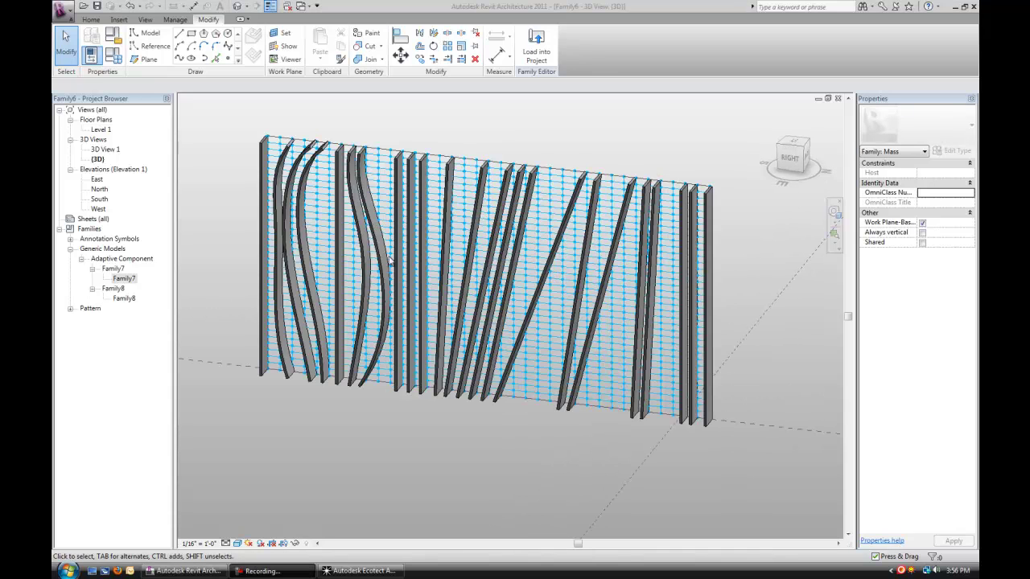
# Step: Hide the grid lines and nodes of the wall's divided surface by turning off its Surface representation
pyautogui.keyDown('shift'); pyautogui.moveTo(527, 313); pyautogui.dragTo(517, 396, button='middle'); pyautogui.keyUp('shift')
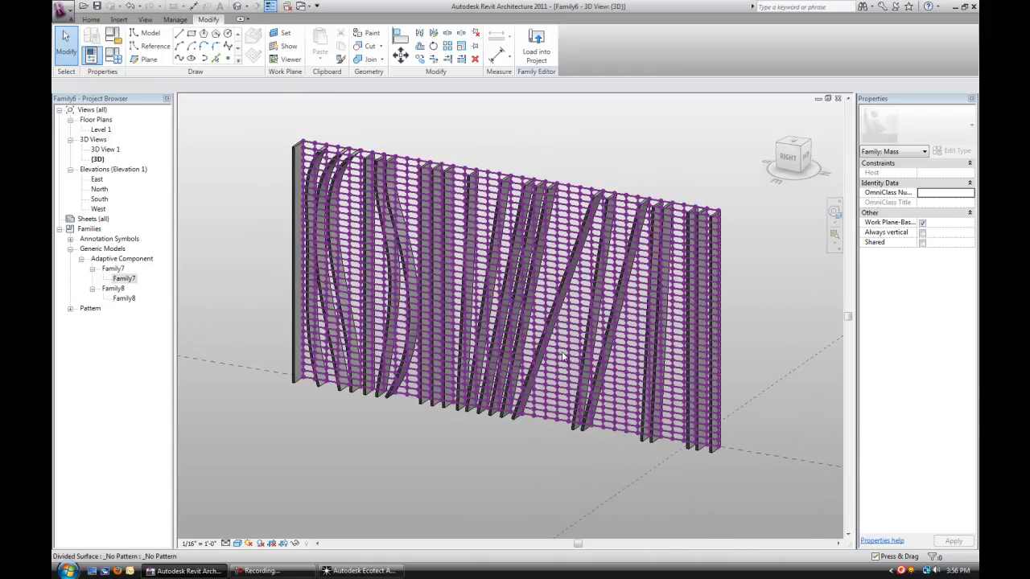
pyautogui.click(561, 354)
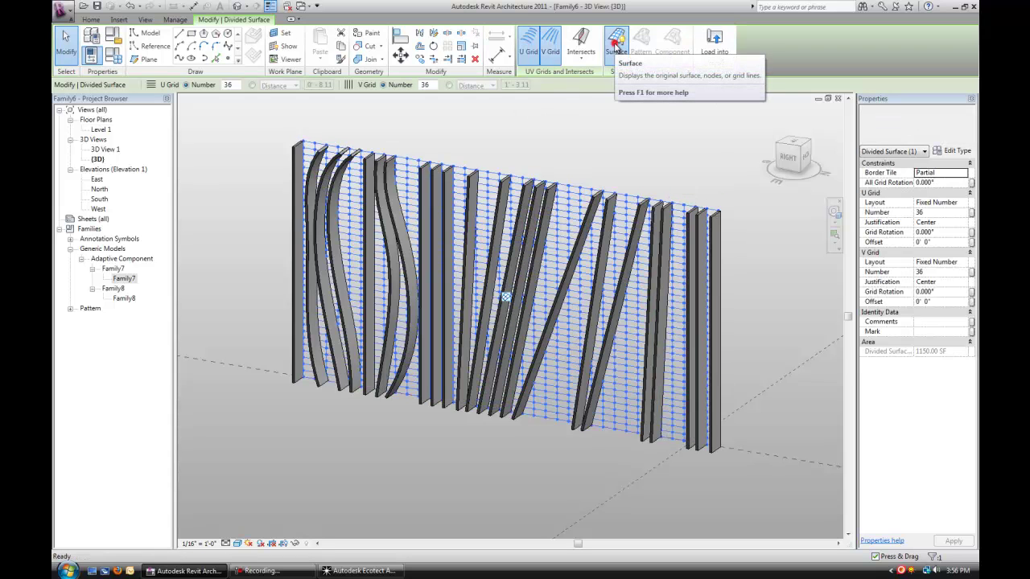
pyautogui.click(616, 50)
pyautogui.click(621, 148)
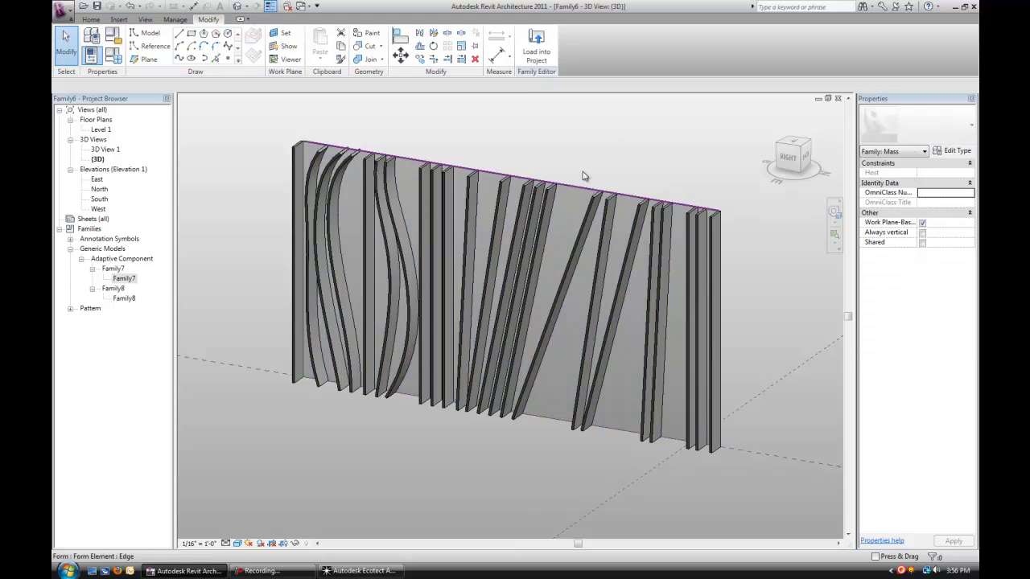
# Step: Turn the divided surface's Surface representation back on to display the wall's grid and nodes
pyautogui.scroll(-2, 581, 172)
pyautogui.scroll(1, 578, 170)
pyautogui.keyDown('shift'); pyautogui.moveTo(577, 170); pyautogui.dragTo(576, 161, button='middle'); pyautogui.keyUp('shift')
pyautogui.click(543, 225)
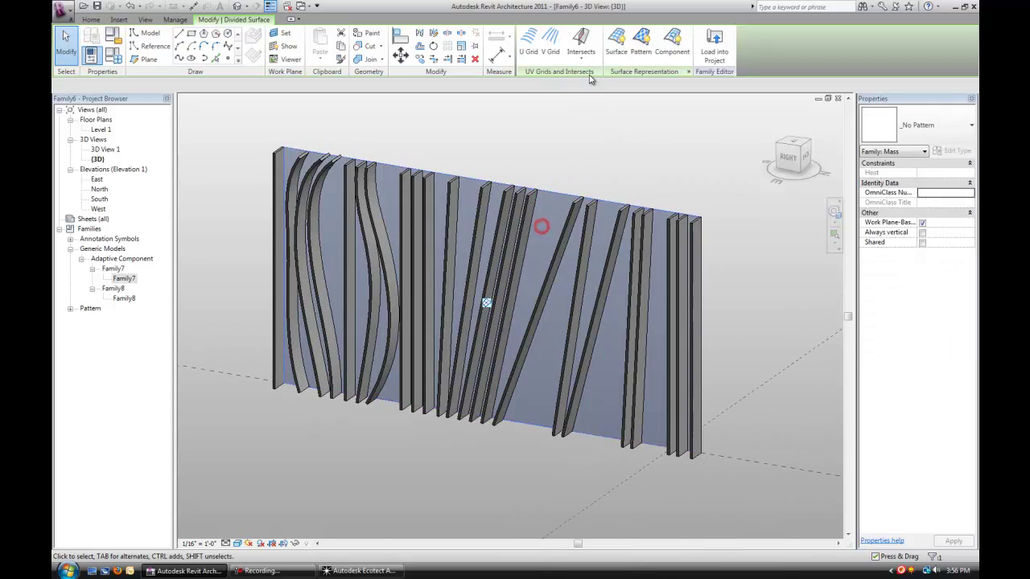
pyautogui.click(613, 50)
pyautogui.press('Escape')
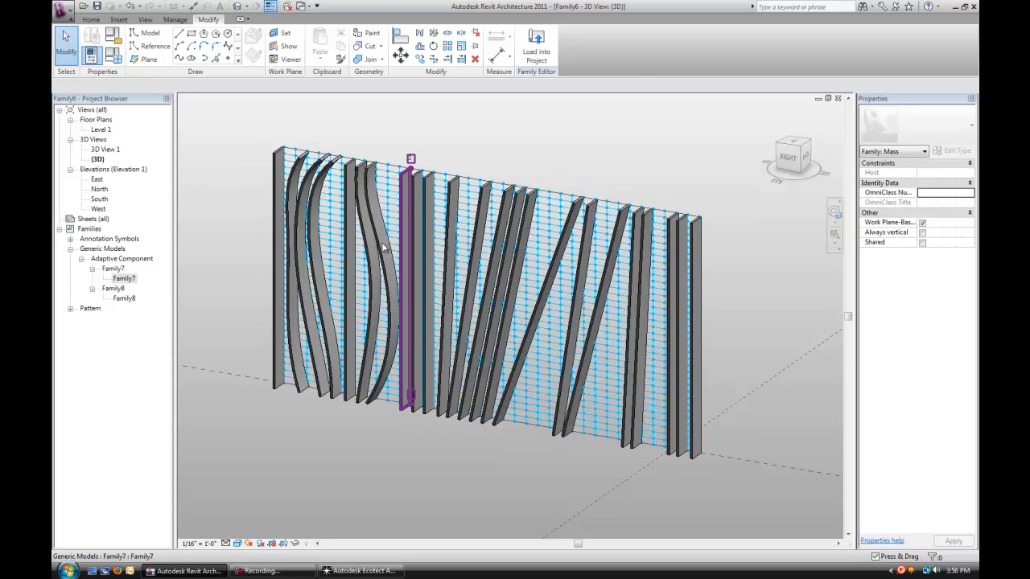
# Step: Turn off the Surface representation of the divided wall again, leaving only the plain wall and fins displayed
pyautogui.click(547, 236)
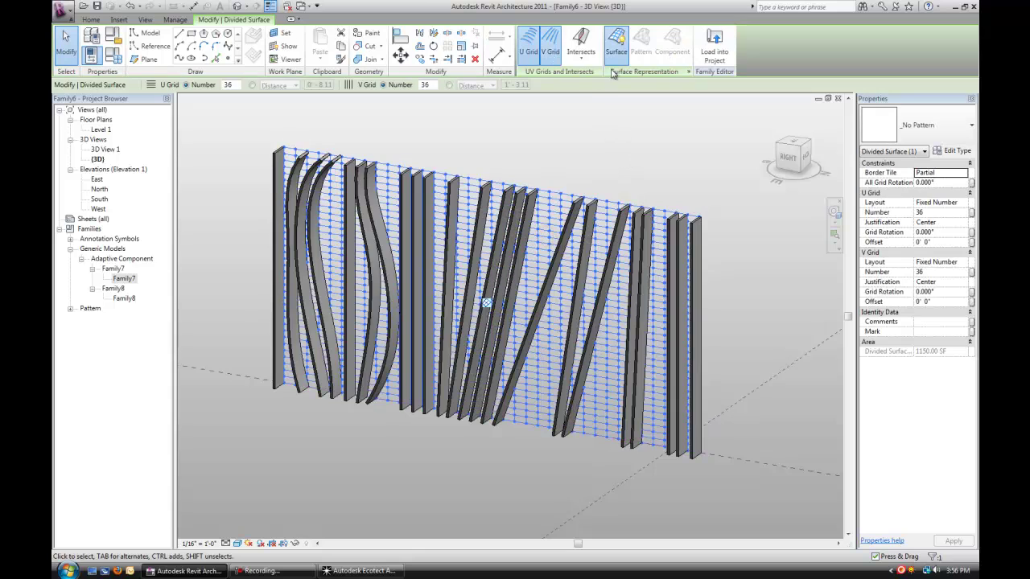
pyautogui.click(609, 46)
pyautogui.click(618, 142)
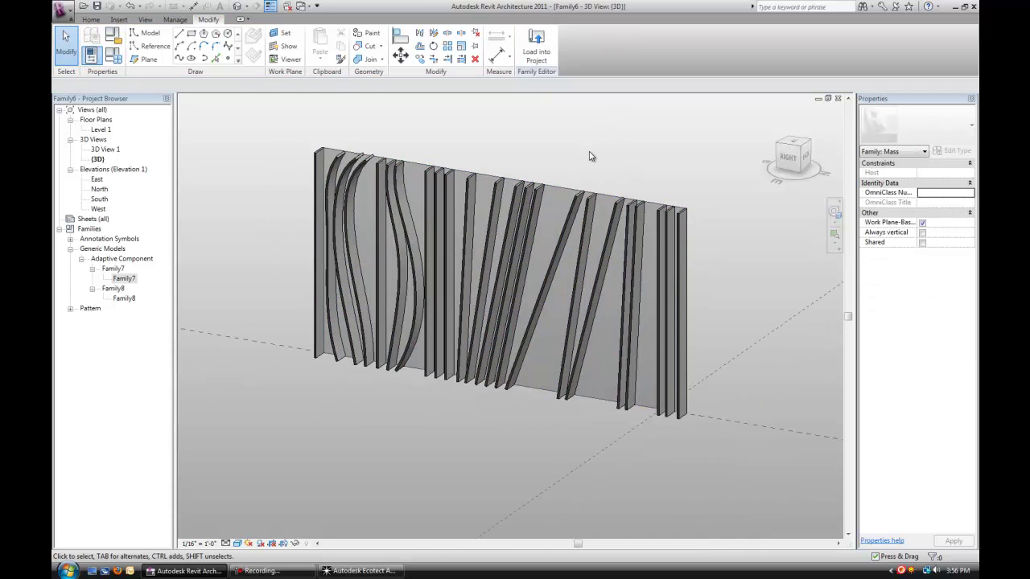
pyautogui.keyDown('shift'); pyautogui.moveTo(588, 154); pyautogui.dragTo(574, 165, button='middle'); pyautogui.keyUp('shift')
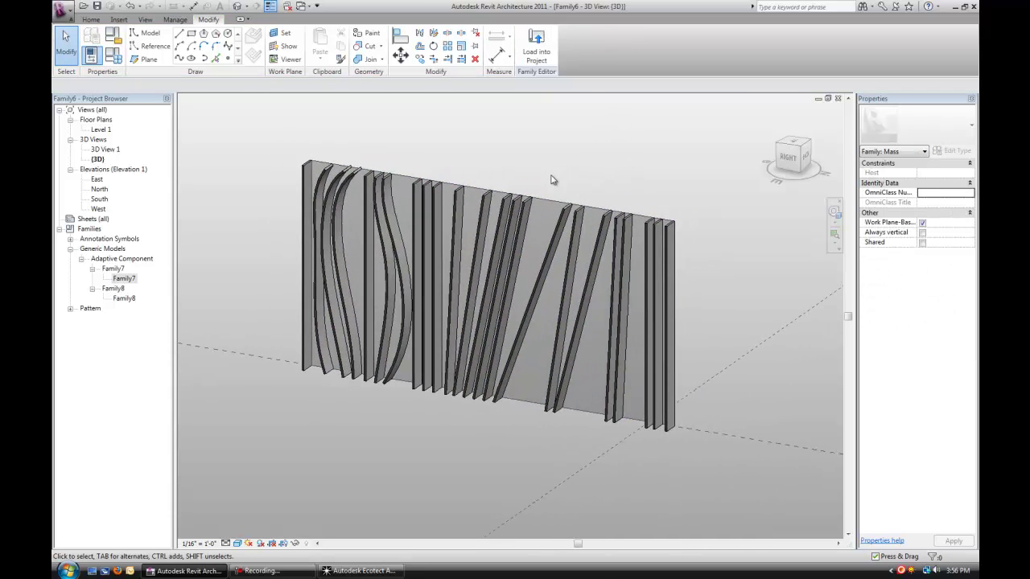
pyautogui.click(535, 223)
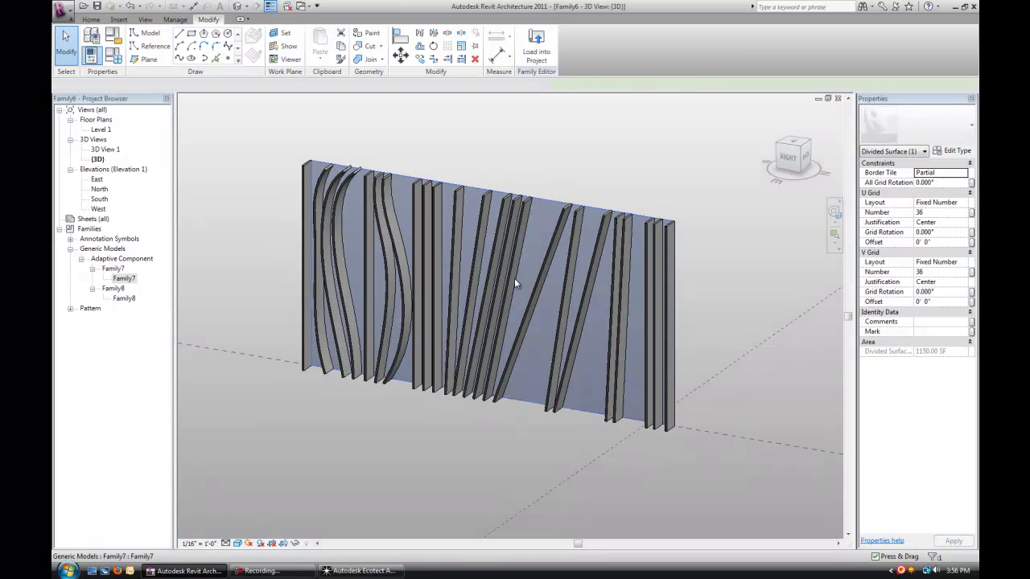
pyautogui.press('Escape')
pyautogui.scroll(-1, 577, 156)
pyautogui.moveTo(580, 163); pyautogui.dragTo(546, 192, button='middle')
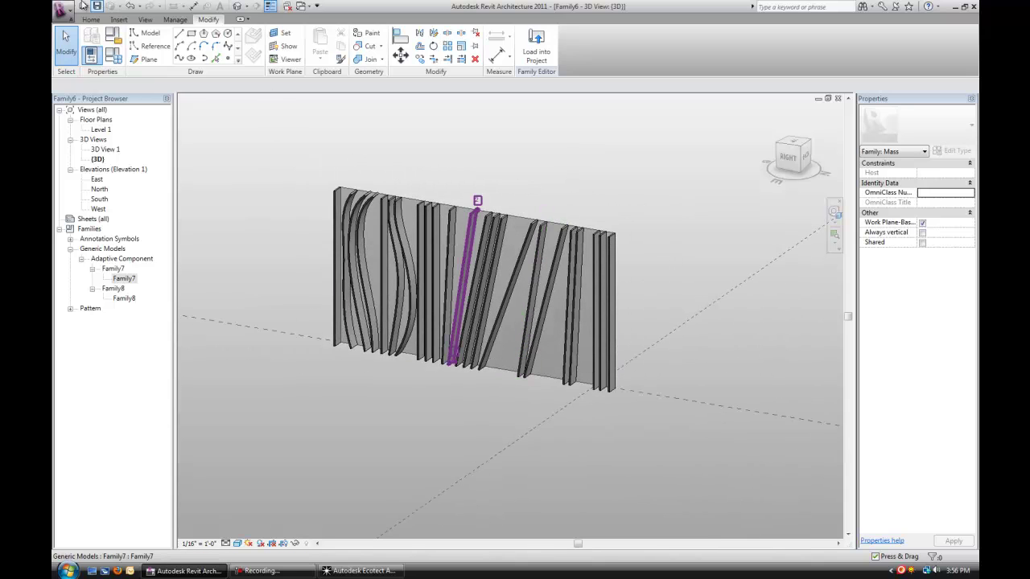
# Step: Start a DXF export of the current 3D view only and proceed to the choice of target folder and file name
pyautogui.click(64, 9)
pyautogui.moveTo(119, 176)
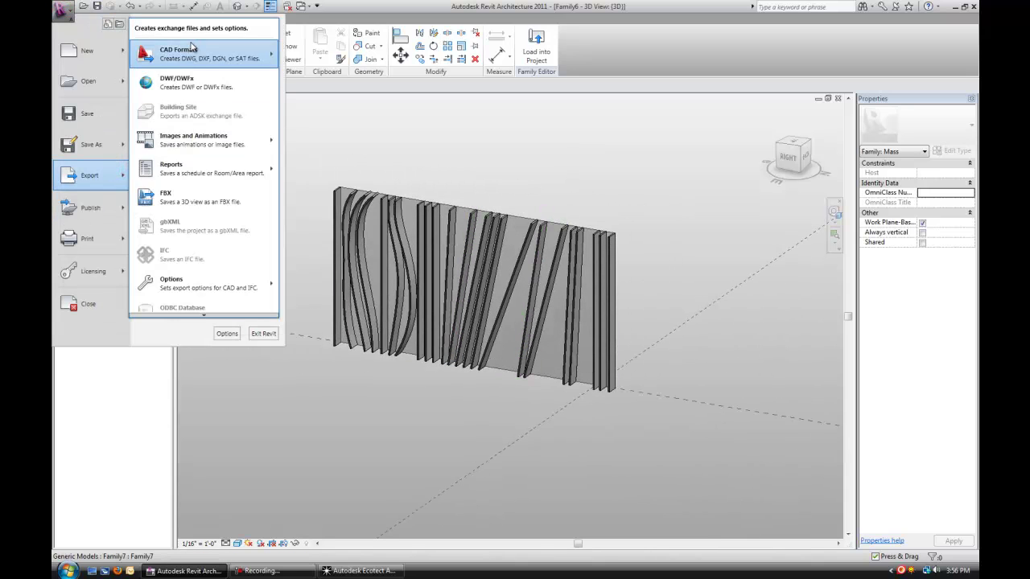
pyautogui.moveTo(194, 50)
pyautogui.click(319, 62)
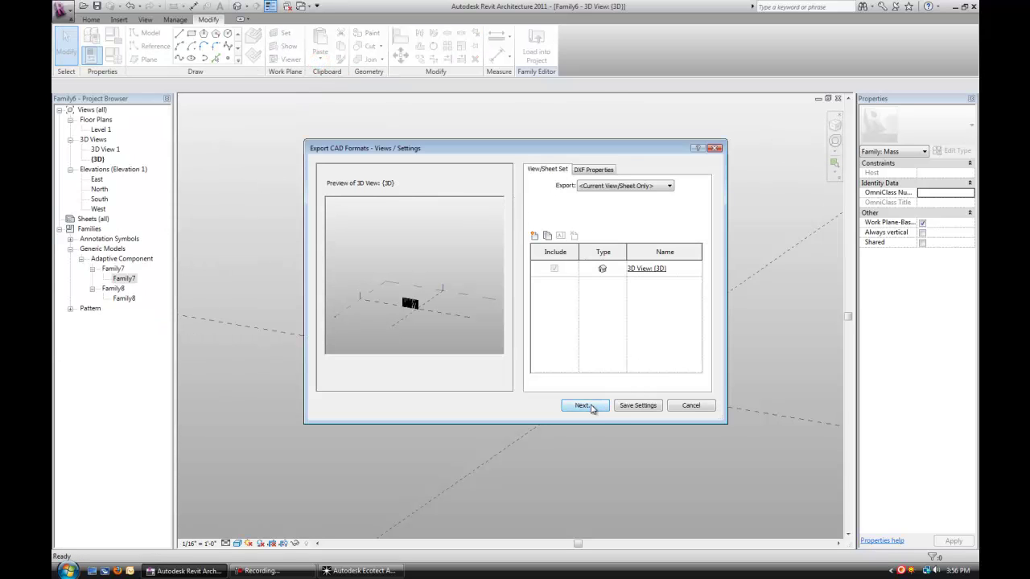
pyautogui.click(588, 406)
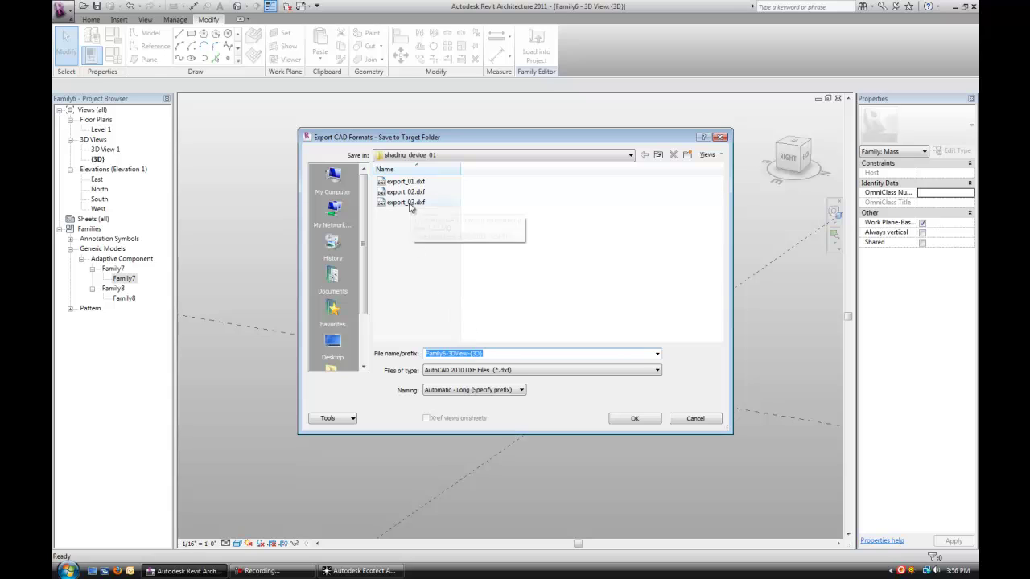
# Step: Base the export's file name on export_03.dxf in the shading_device_01 folder and save it as an AutoCAD 2010 DXF file
pyautogui.click(418, 230)
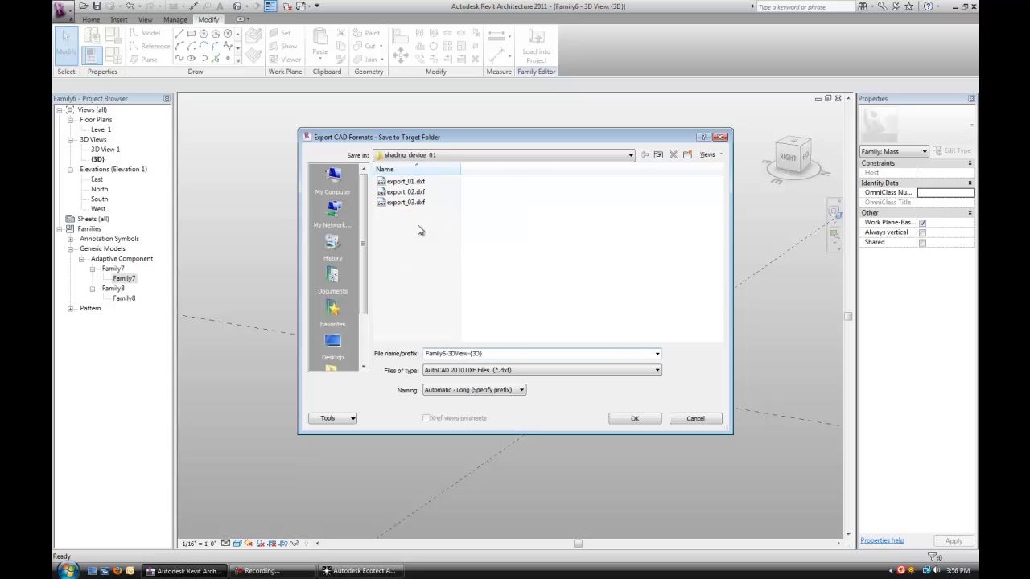
pyautogui.click(409, 202)
pyautogui.click(453, 354)
pyautogui.click(453, 353)
pyautogui.press('Tab')
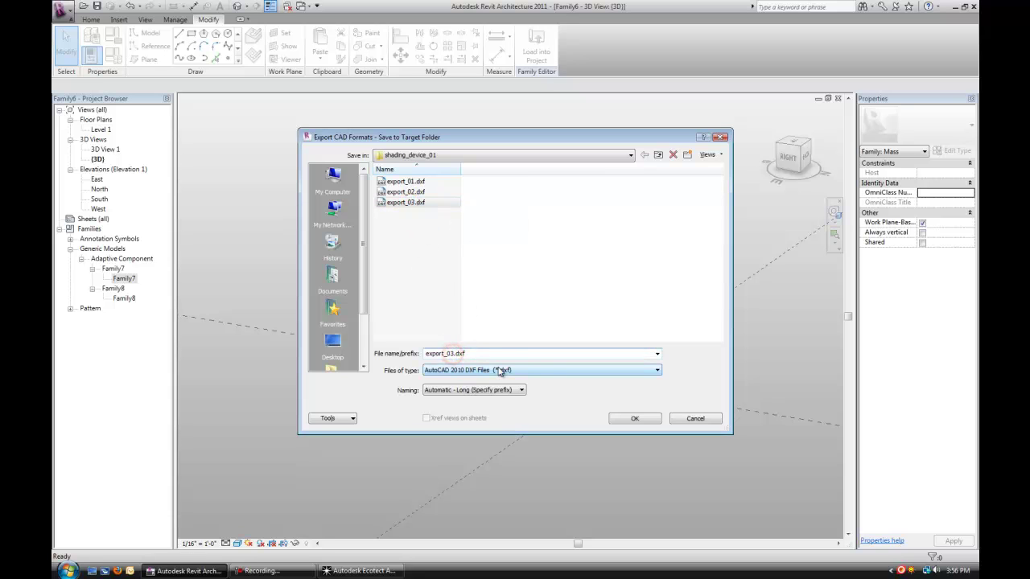
pyautogui.press('Return')
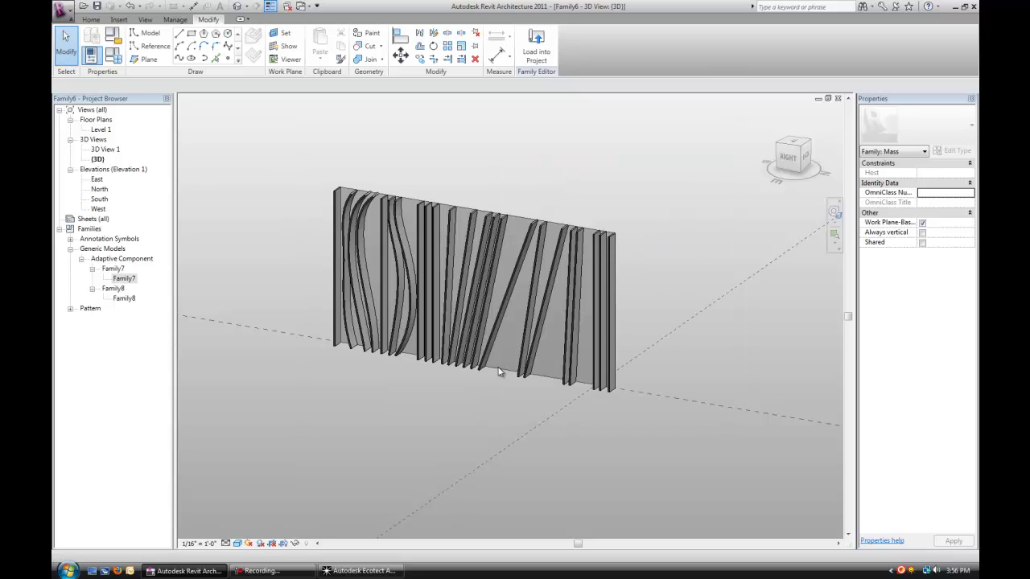
# Step: Switch to Autodesk Ecotect Analysis and bring the empty grid of its 3D Editor into view
pyautogui.moveTo(519, 151); pyautogui.dragTo(507, 177, button='middle')
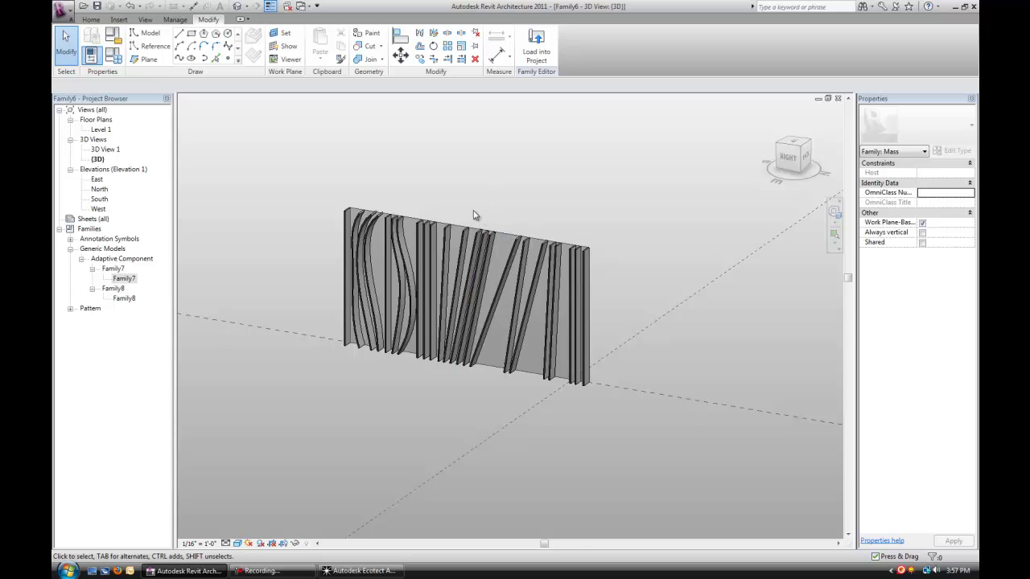
pyautogui.scroll(1, 474, 214)
pyautogui.click(359, 570)
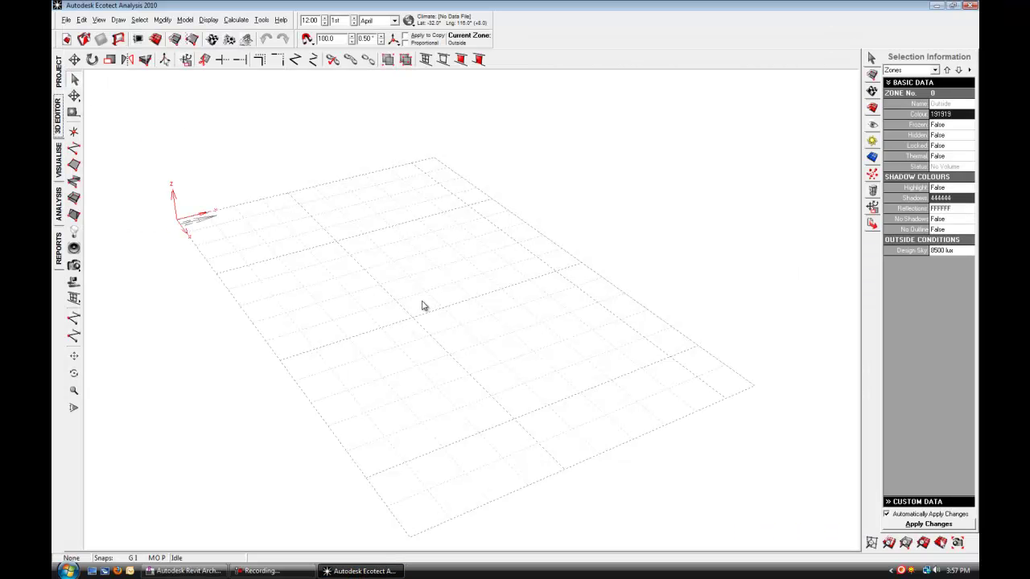
pyautogui.moveTo(423, 306); pyautogui.dragTo(473, 301, button='middle')
pyautogui.scroll(-1, 467, 305)
pyautogui.moveTo(464, 306); pyautogui.dragTo(516, 199, button='right')
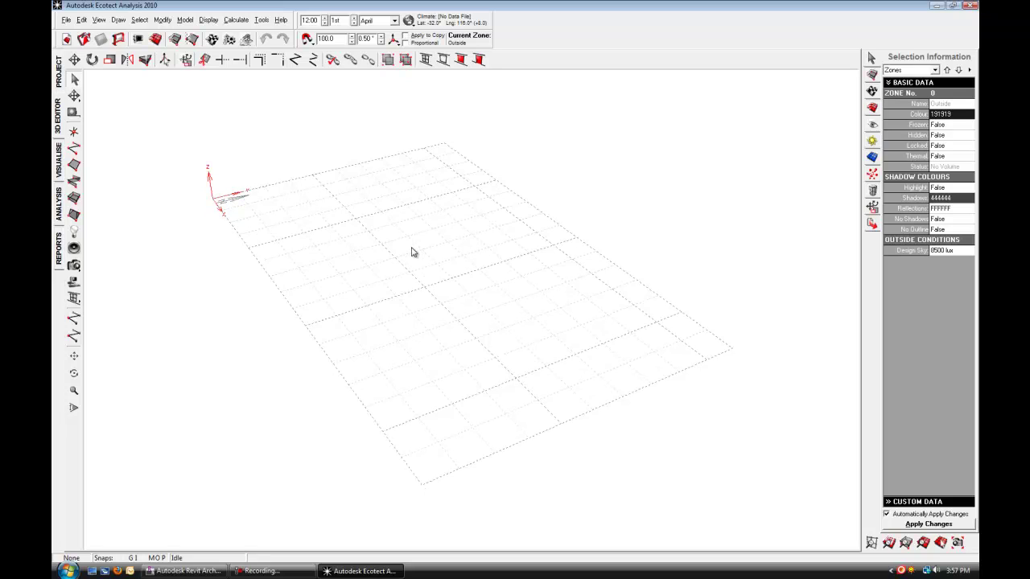